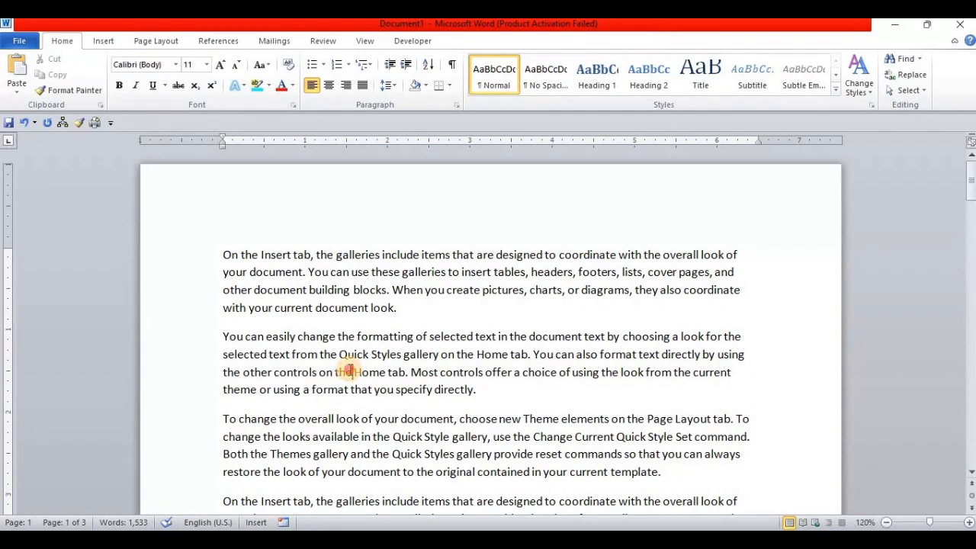
pyautogui.click(431, 336)
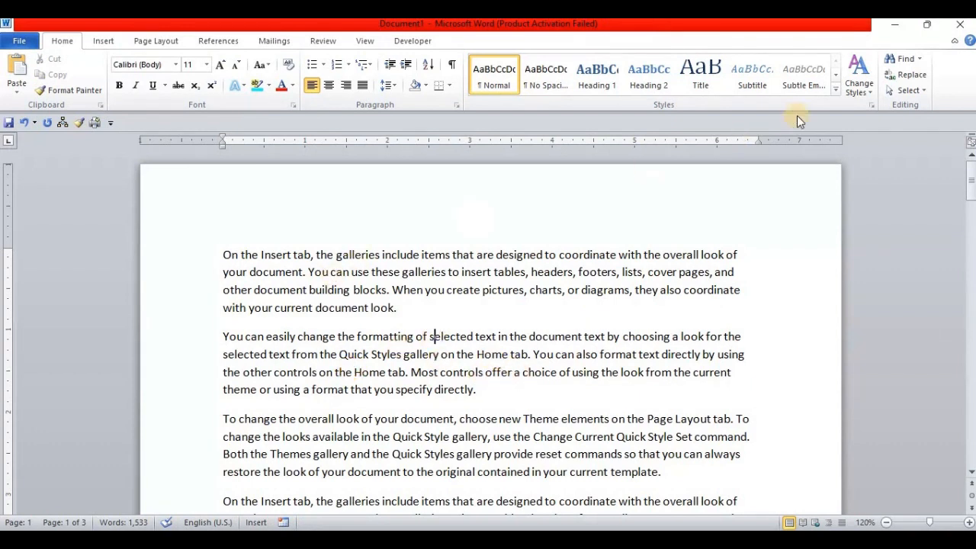
pyautogui.click(901, 61)
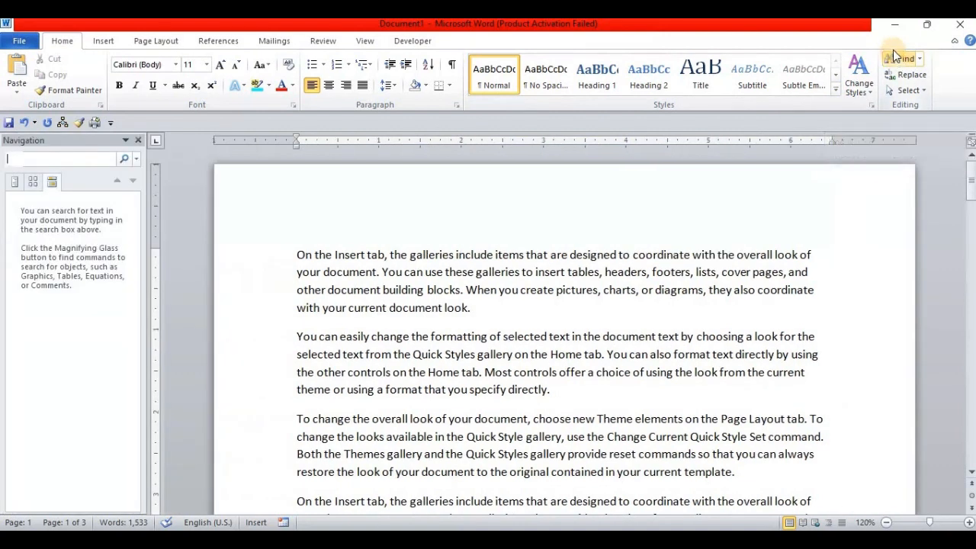
pyautogui.click(138, 140)
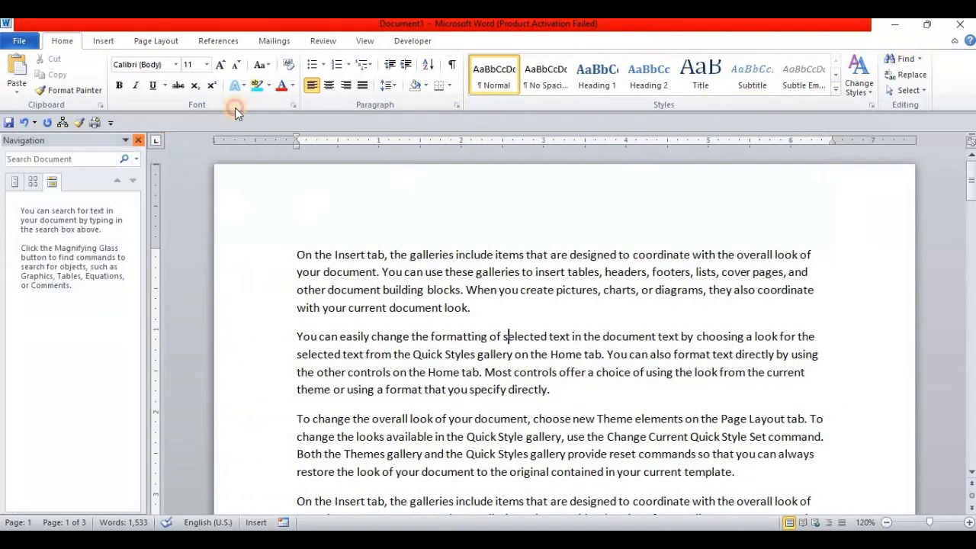
# Search the document for every occurrence of "the" using Find
pyautogui.click(921, 60)
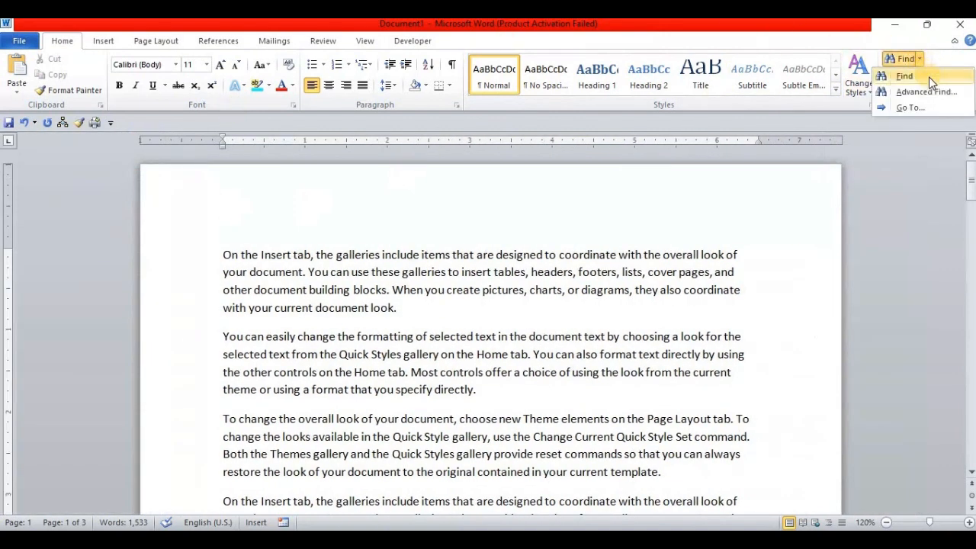
pyautogui.click(929, 77)
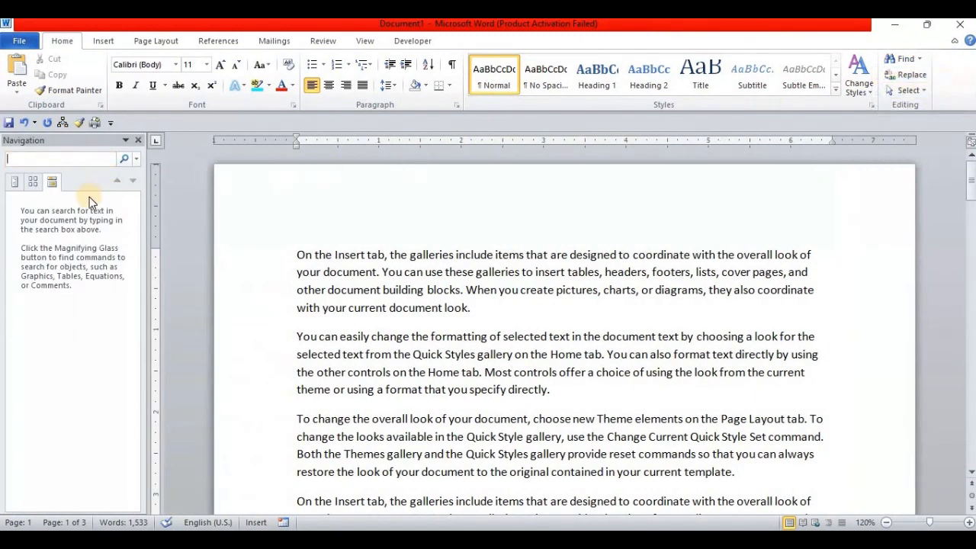
pyautogui.click(40, 157)
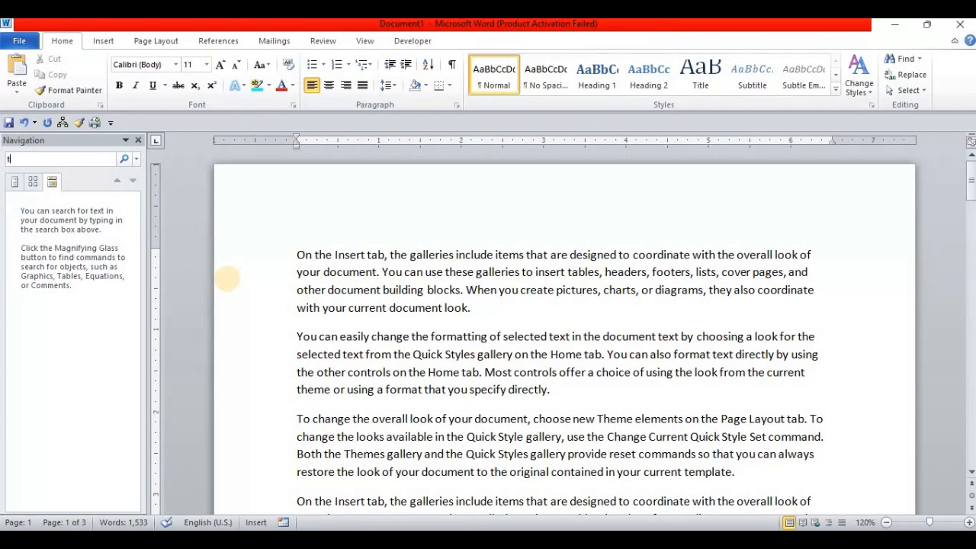
pyautogui.write('e')
pyautogui.press('Return')
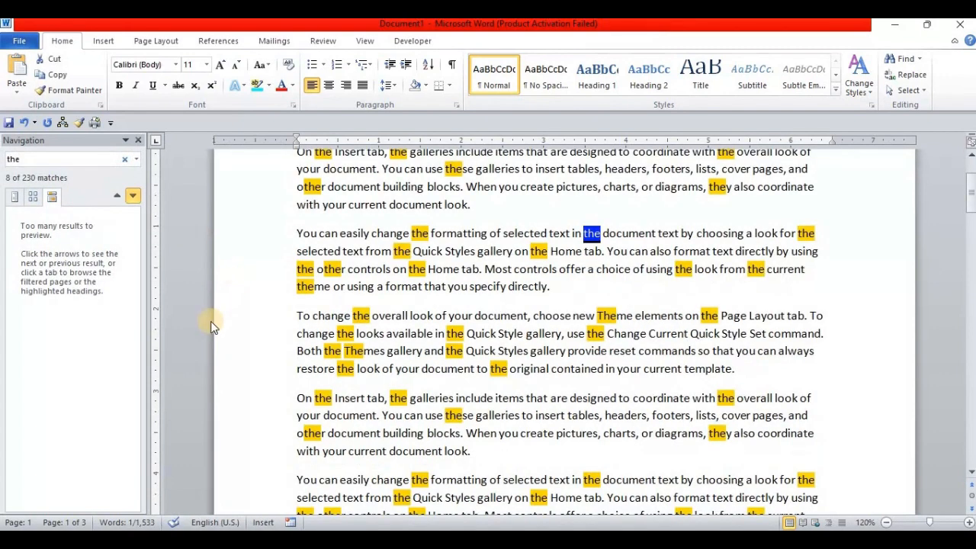
pyautogui.scroll(2, 526, 244)
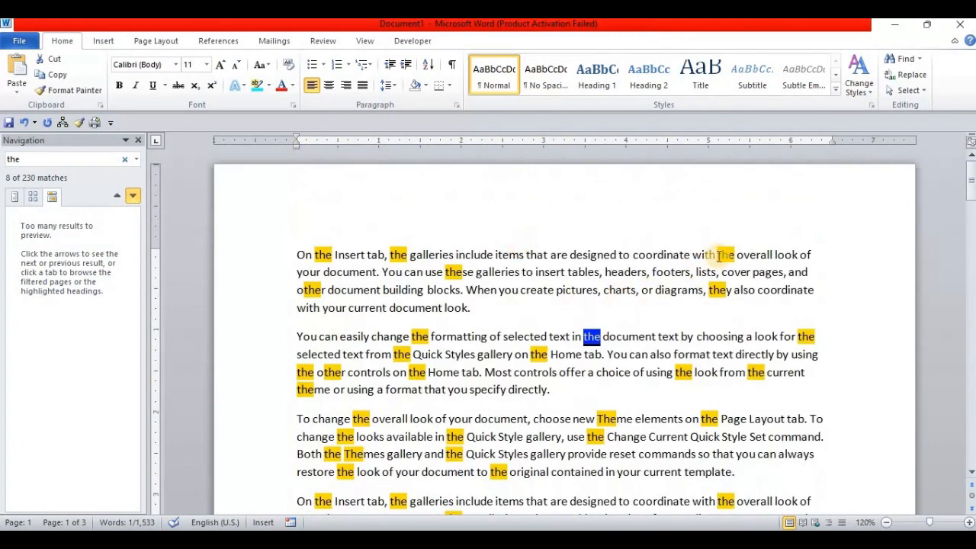
# Select a highlighted "the" in the first paragraph, then clear the search and close the navigation pane
pyautogui.moveTo(719, 256); pyautogui.dragTo(734, 257)
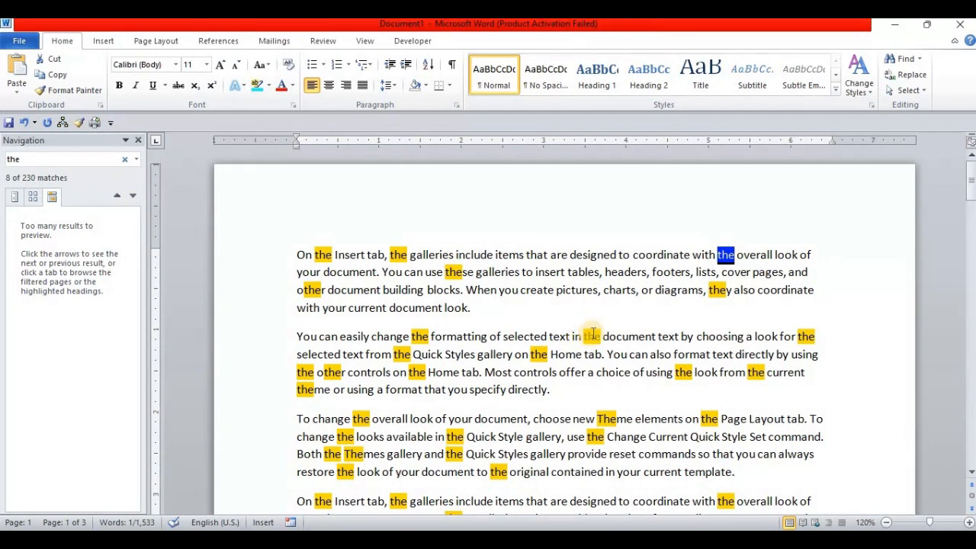
pyautogui.click(593, 336)
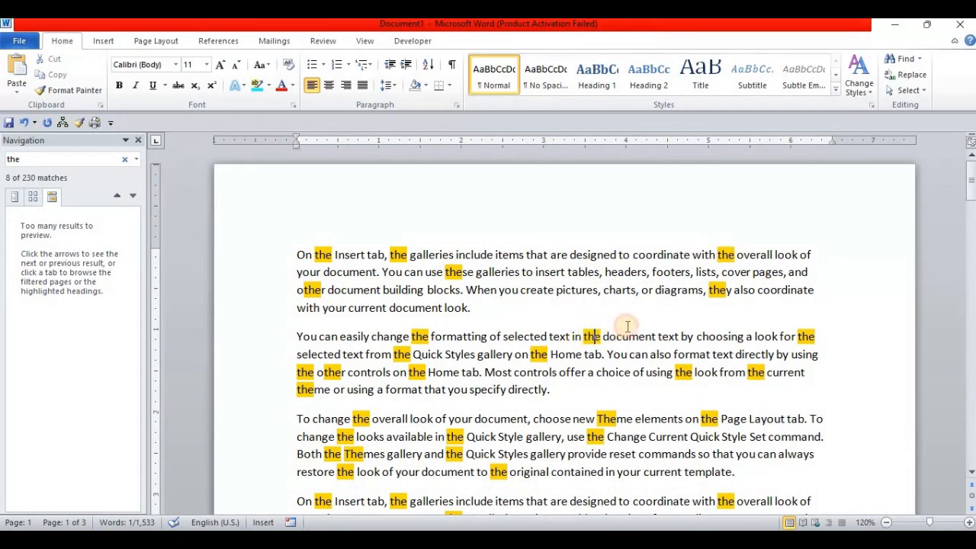
pyautogui.click(128, 160)
pyautogui.click(140, 141)
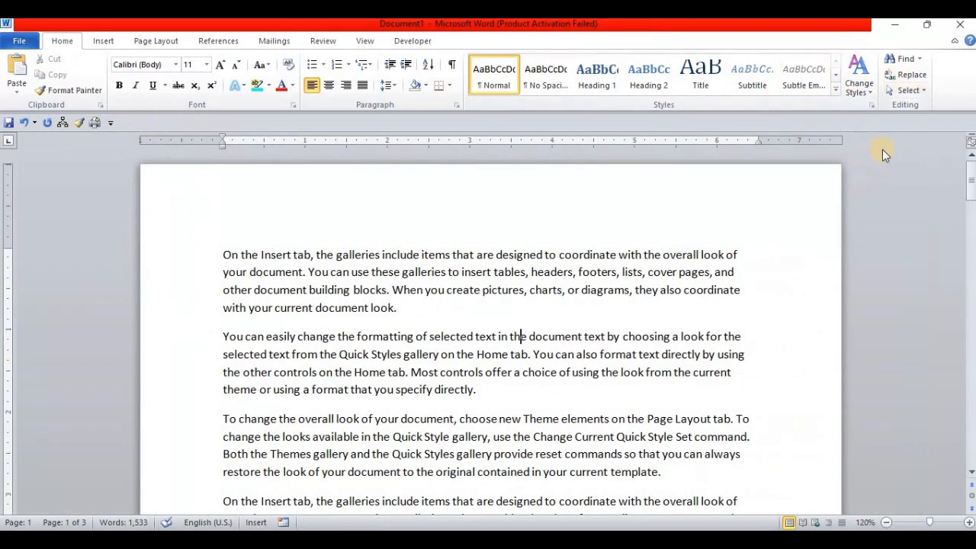
# Replace every occurrence of "that" in the document with "you" and close the Find and Replace dialog
pyautogui.click(898, 75)
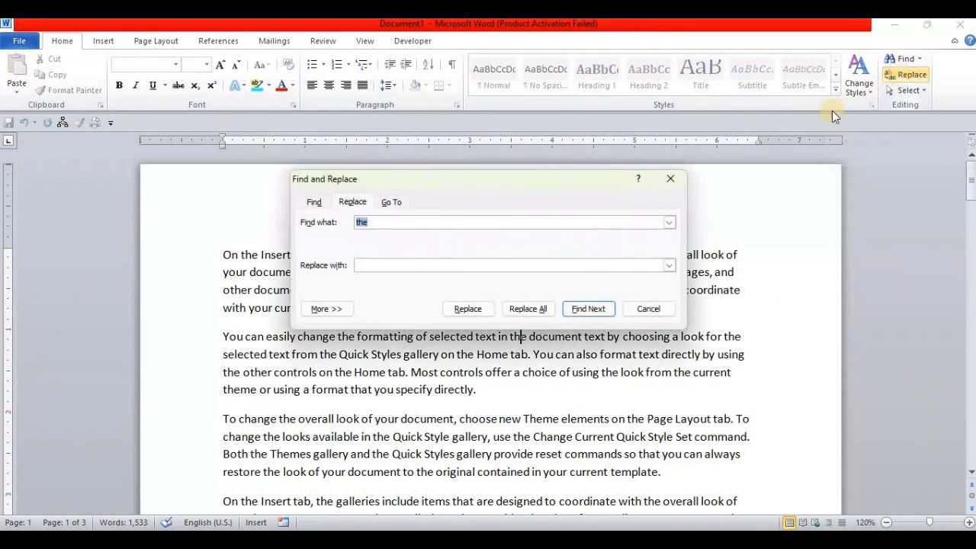
pyautogui.click(423, 222)
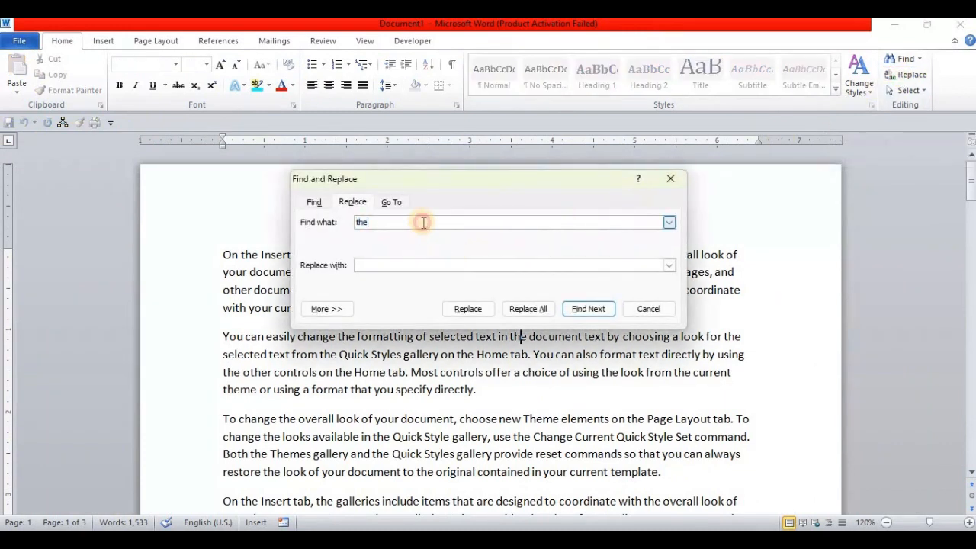
pyautogui.doubleClick(359, 222)
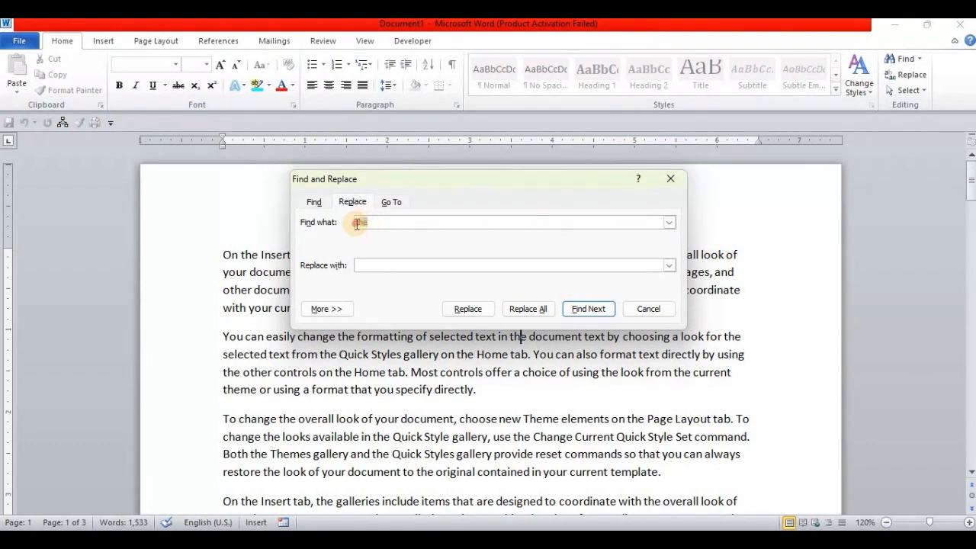
pyautogui.click(396, 222)
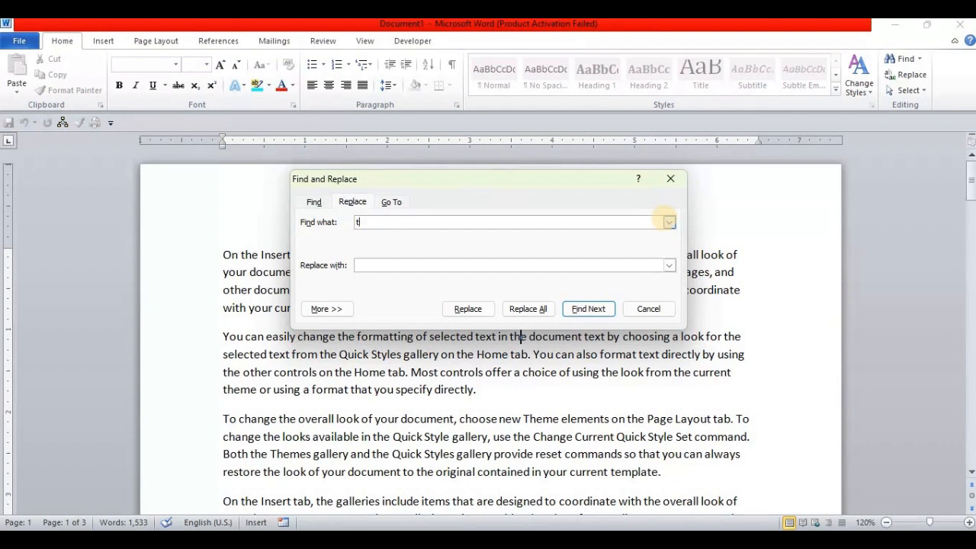
pyautogui.press('BackSpace')
pyautogui.write('that')
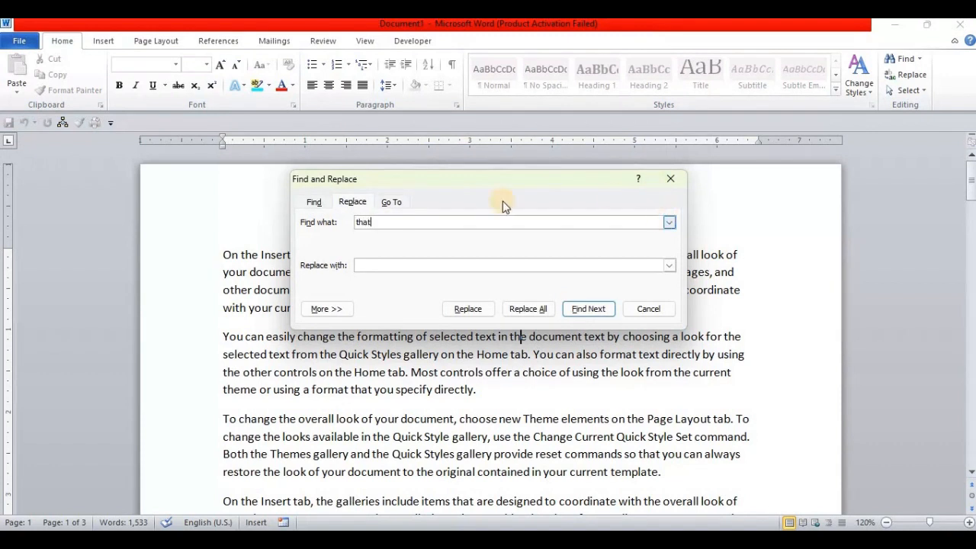
pyautogui.click(442, 267)
pyautogui.click(524, 308)
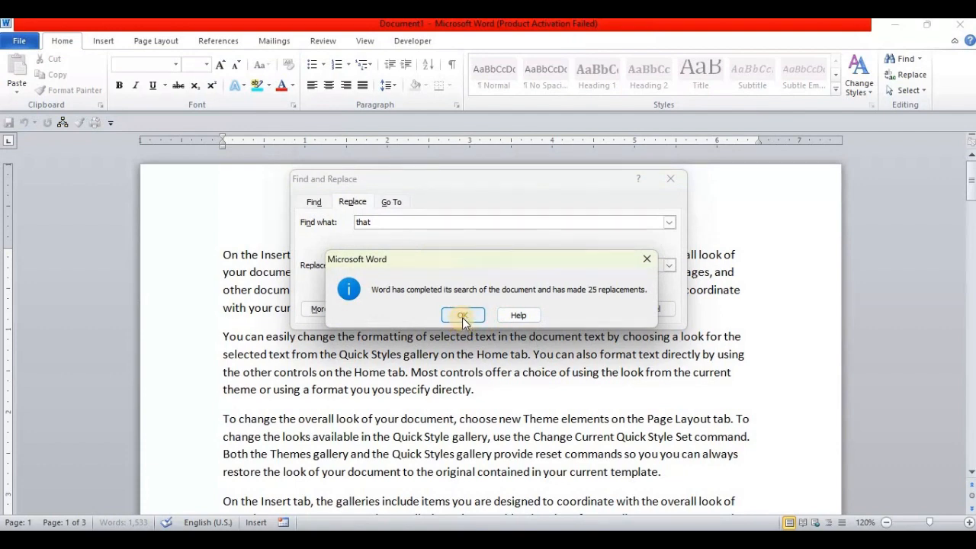
pyautogui.click(462, 315)
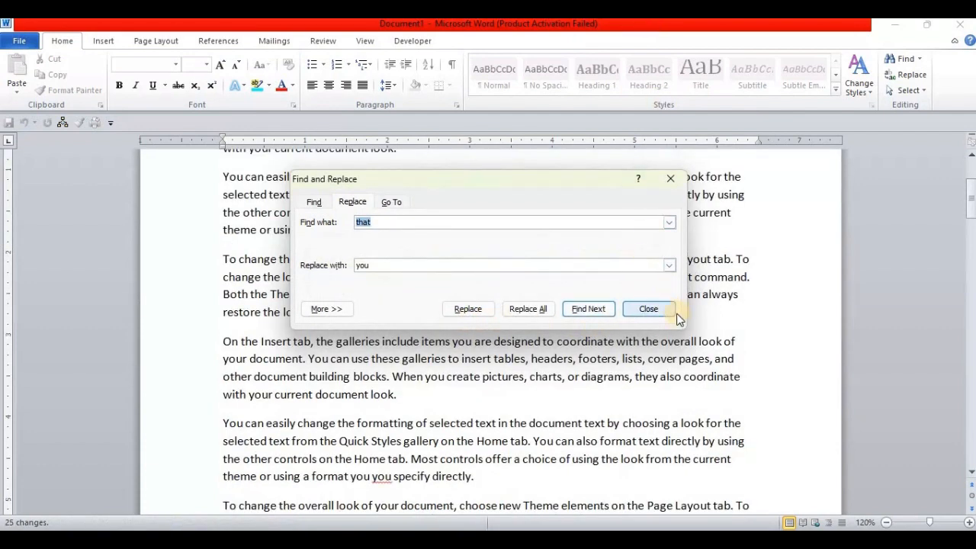
pyautogui.click(648, 309)
pyautogui.scroll(3, 451, 333)
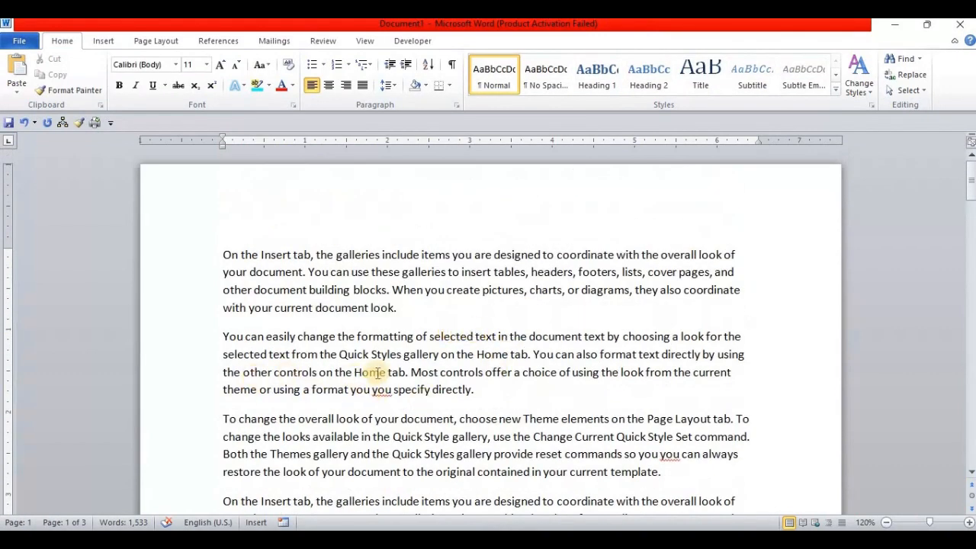
pyautogui.moveTo(373, 307); pyautogui.dragTo(386, 309)
pyautogui.doubleClick(385, 309)
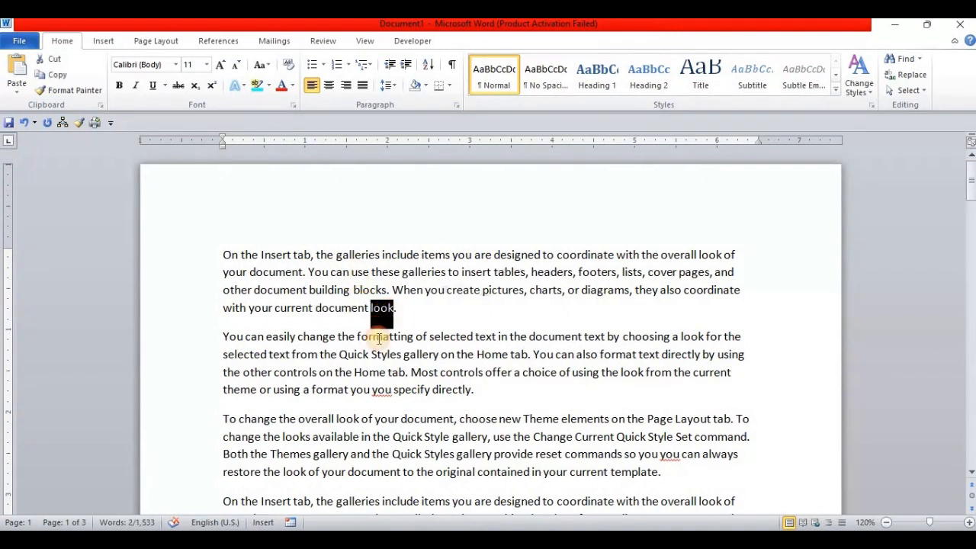
pyautogui.click(375, 389)
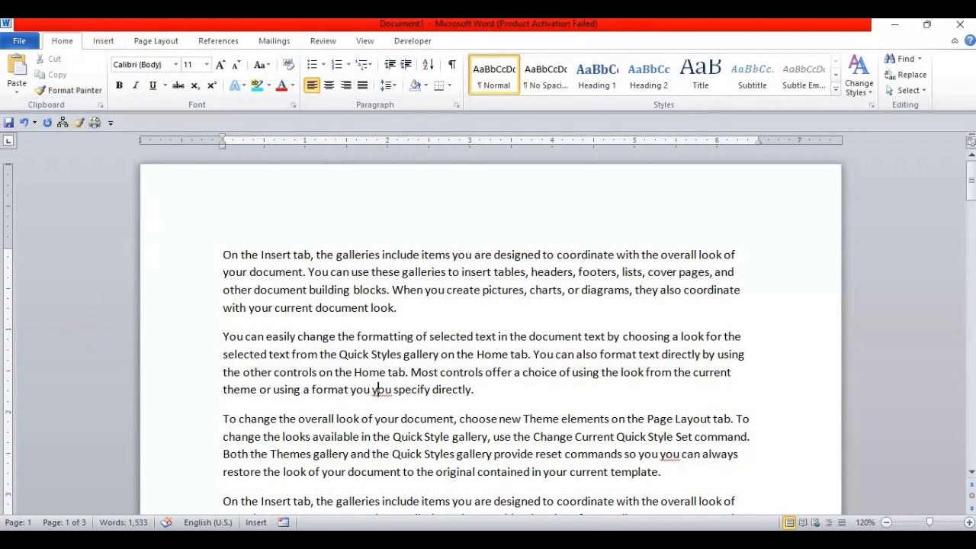
# Add a new empty paragraph after the last paragraph at the end of the document
pyautogui.click(104, 42)
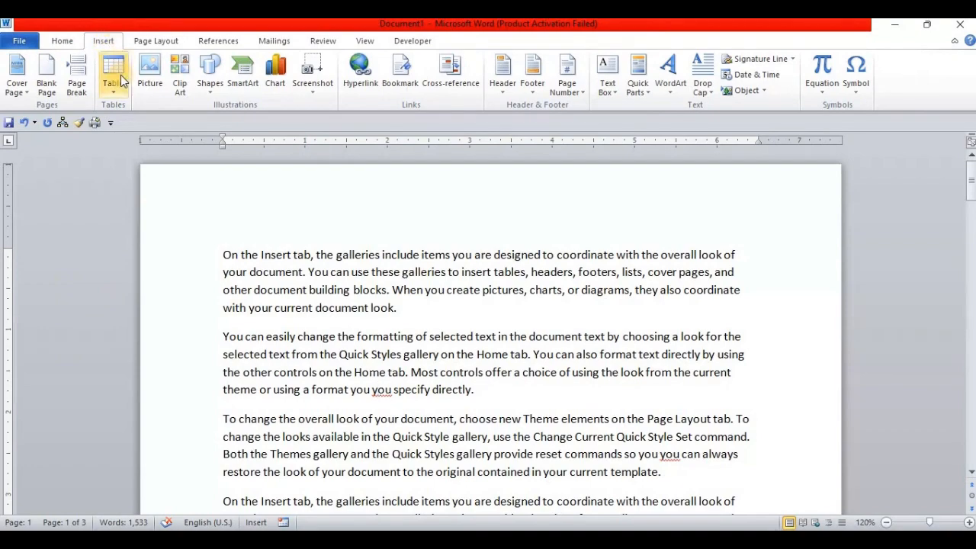
pyautogui.scroll(-3, 289, 329)
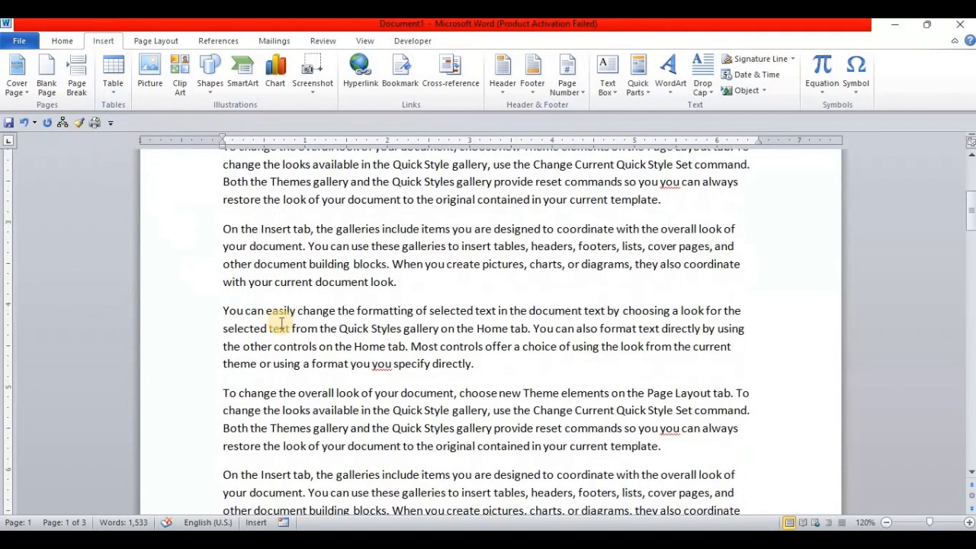
pyautogui.scroll(-15, 289, 328)
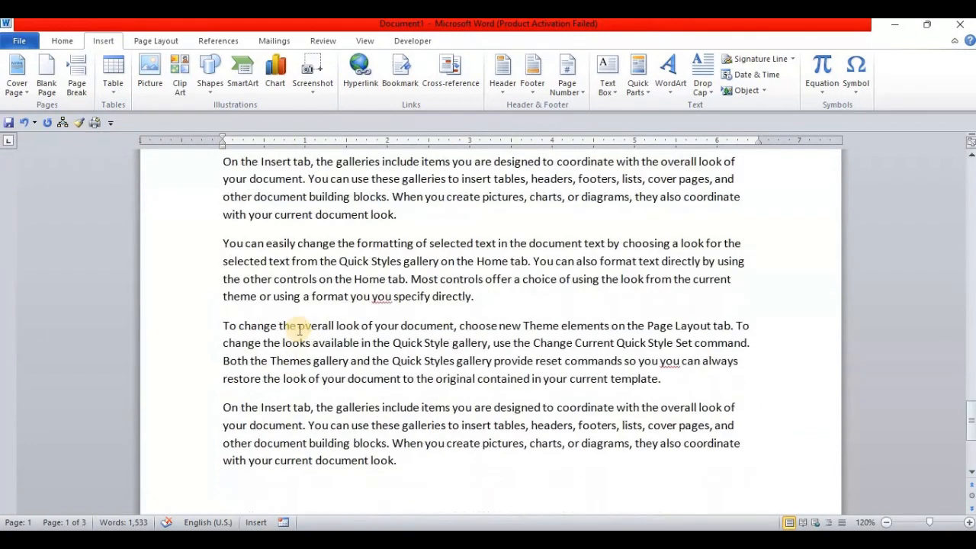
pyautogui.click(414, 226)
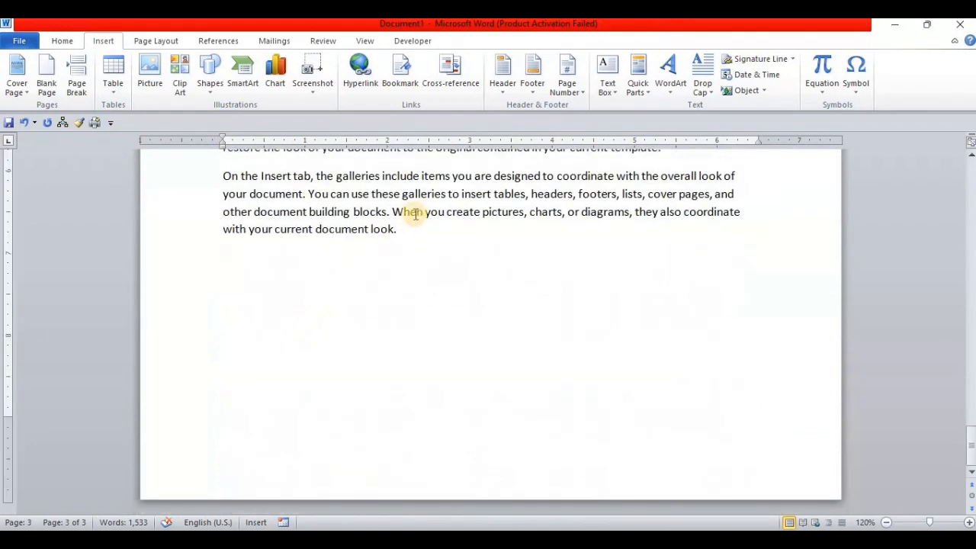
pyautogui.press('Return')
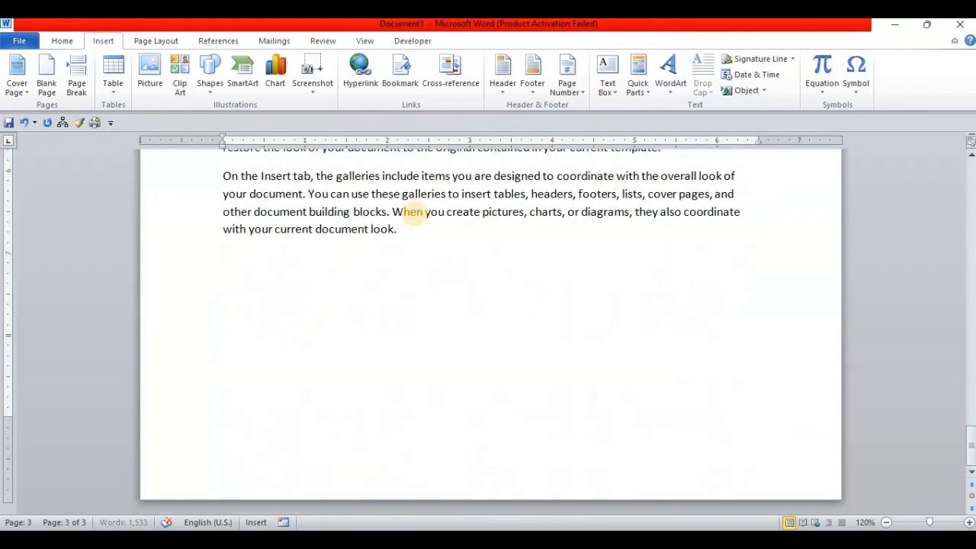
# Try to insert a table with 98 columns and 45 rows at the new empty paragraph
pyautogui.click(112, 80)
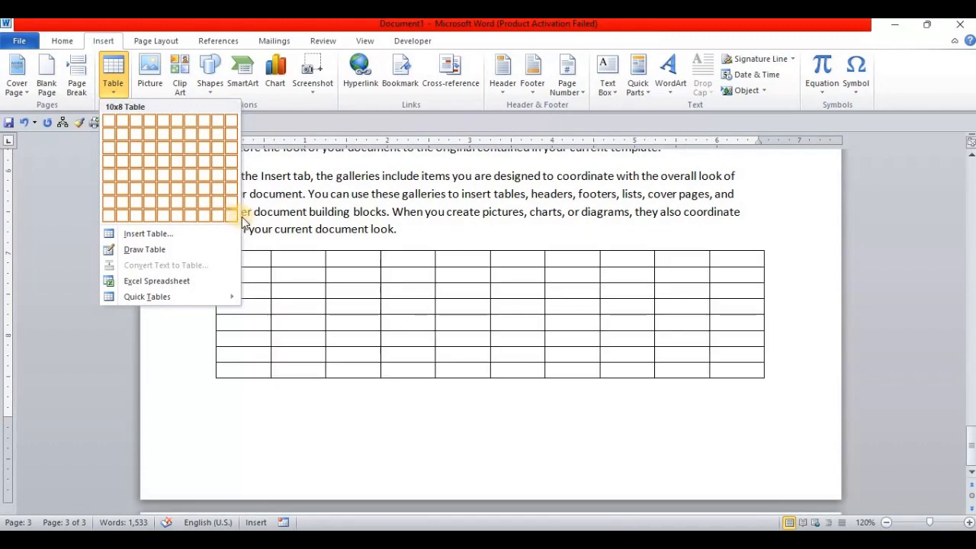
pyautogui.click(155, 234)
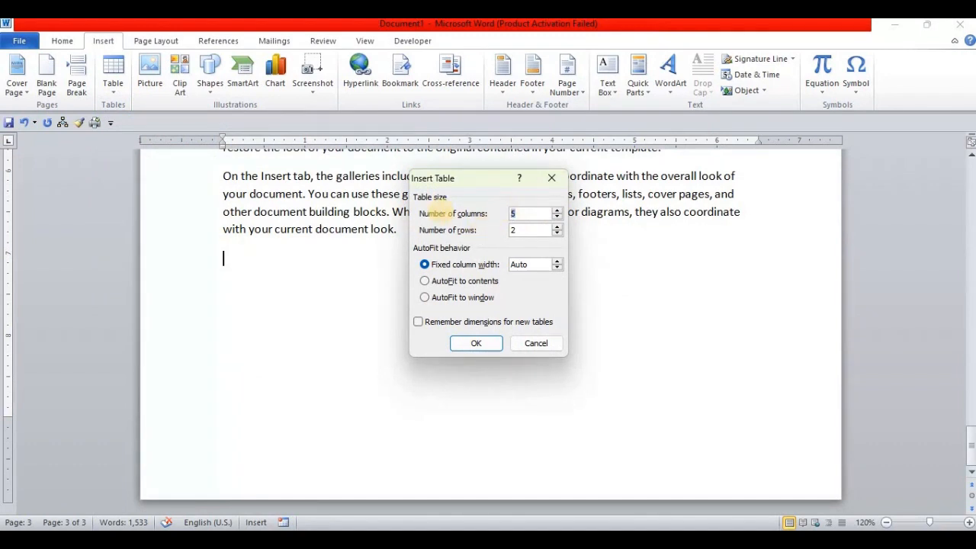
pyautogui.press('BackSpace')
pyautogui.write('98')
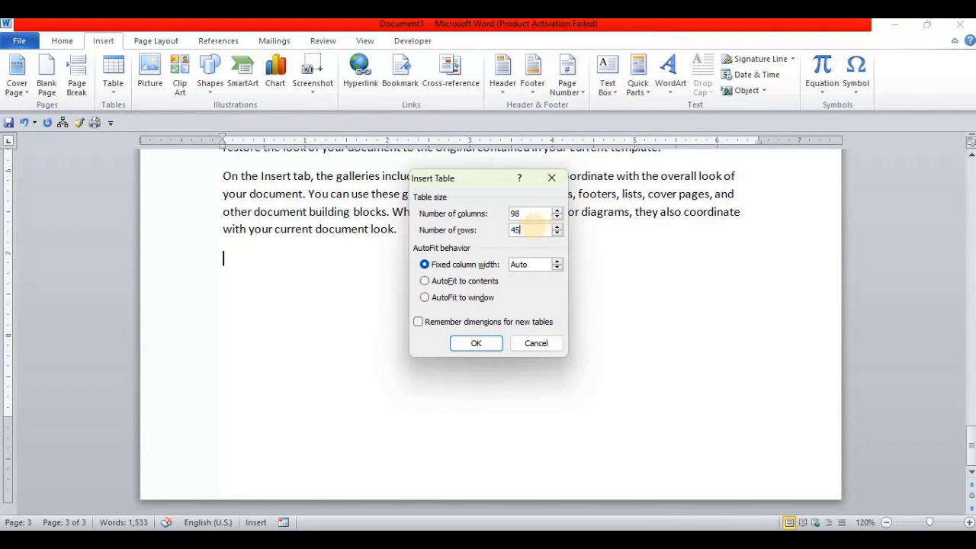
pyautogui.click(534, 226)
pyautogui.write('45')
pyautogui.press('Return')
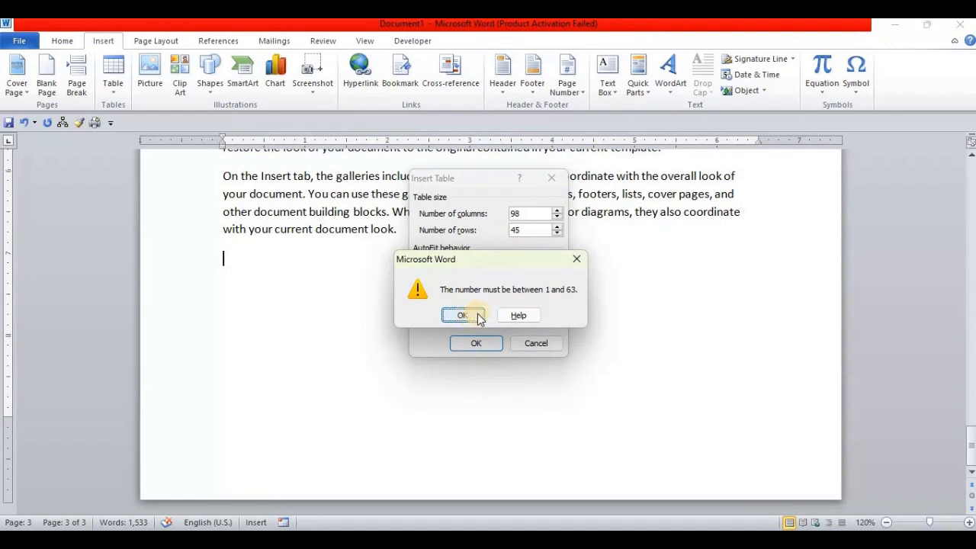
pyautogui.click(577, 261)
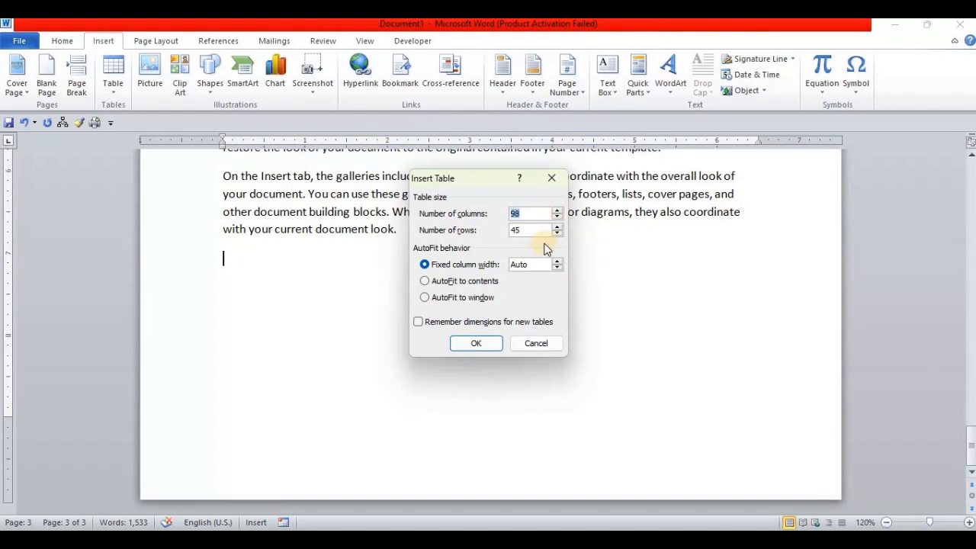
# Set the number of columns to 25 and insert the table
pyautogui.press('BackSpace')
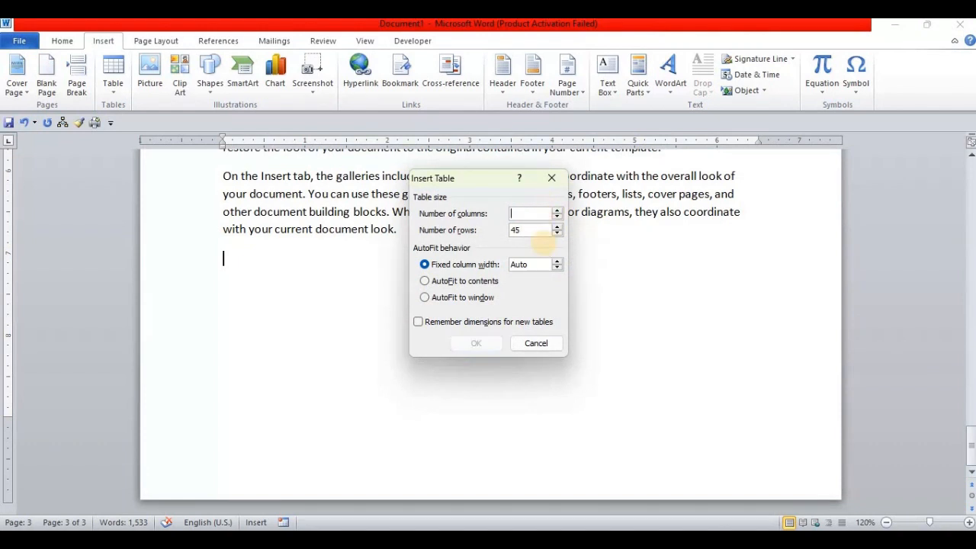
pyautogui.write('25')
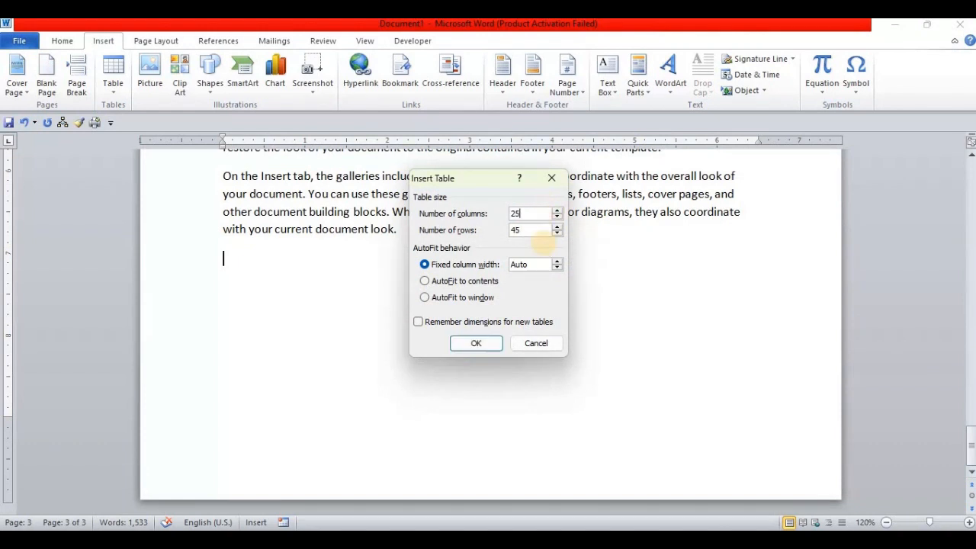
pyautogui.click(476, 343)
# Select cells across the new table and widen its last column slightly by shifting the border before it
pyautogui.click(229, 260)
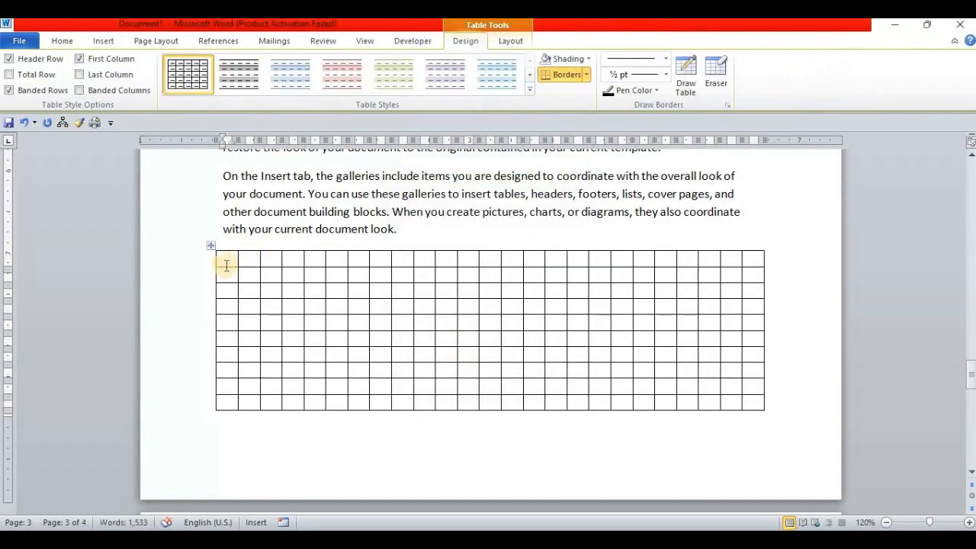
pyautogui.moveTo(230, 261); pyautogui.dragTo(743, 400)
pyautogui.click(225, 262)
pyautogui.click(665, 352)
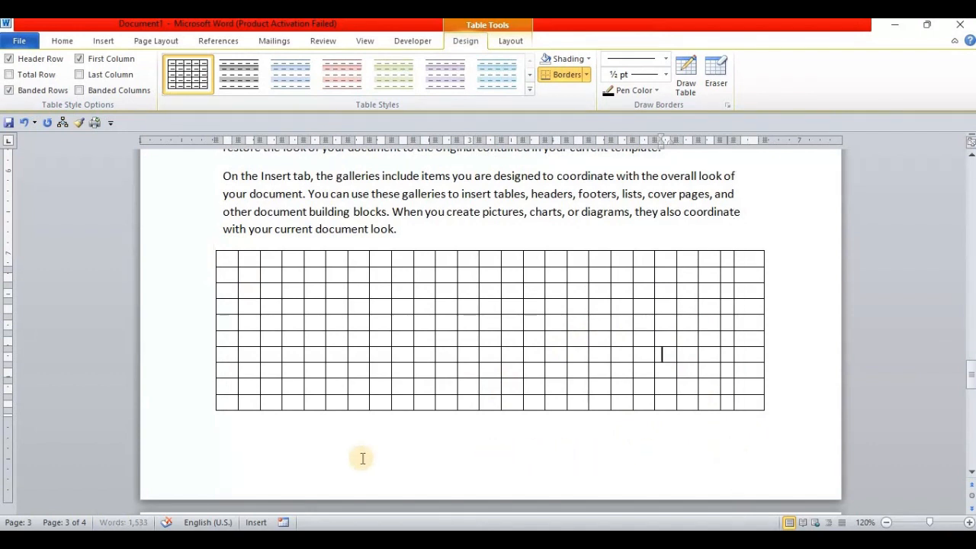
# Insert the waterfall group photo from the Screenshots folder in Pictures on the empty line below the table
pyautogui.click(255, 441)
pyautogui.click(78, 40)
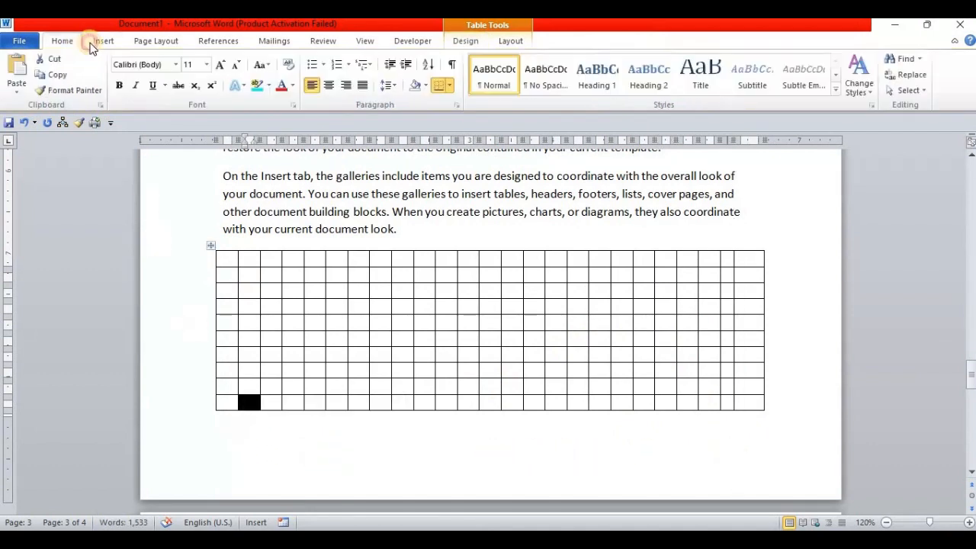
pyautogui.click(104, 41)
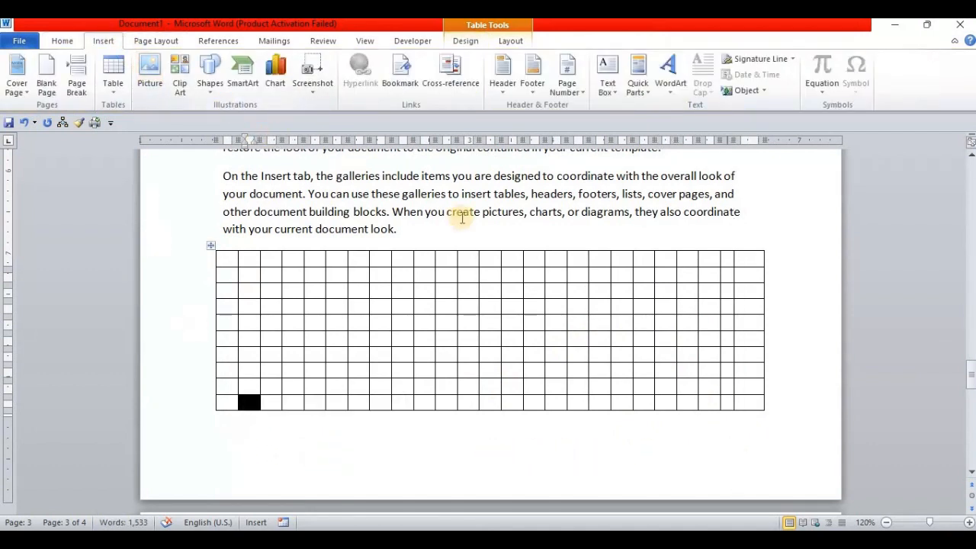
pyautogui.rightClick(240, 441)
pyautogui.press('Down')
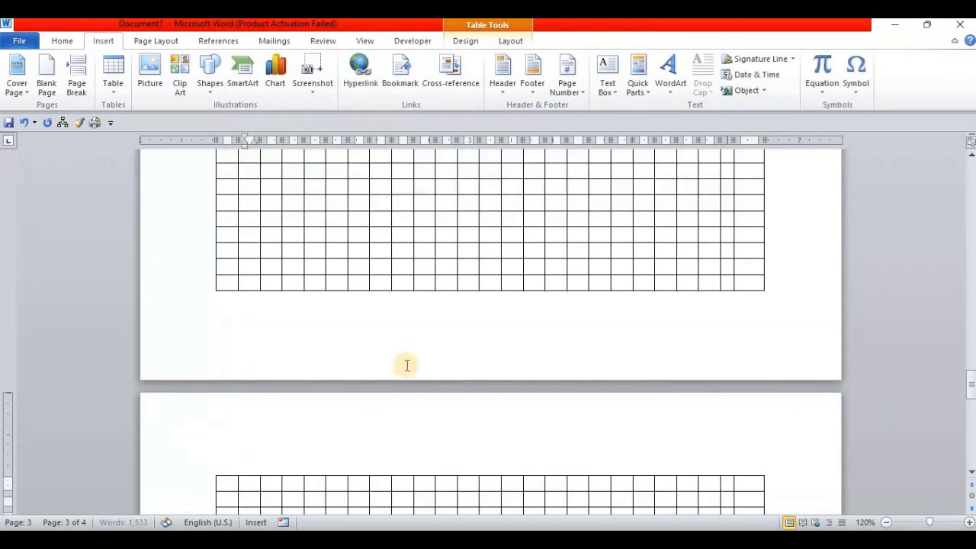
pyautogui.scroll(-5, 326, 494)
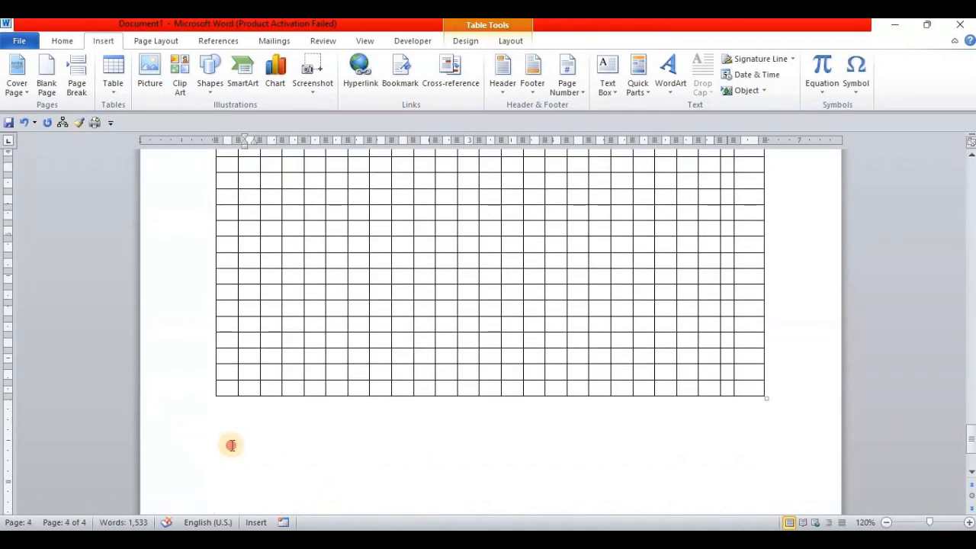
pyautogui.click(225, 431)
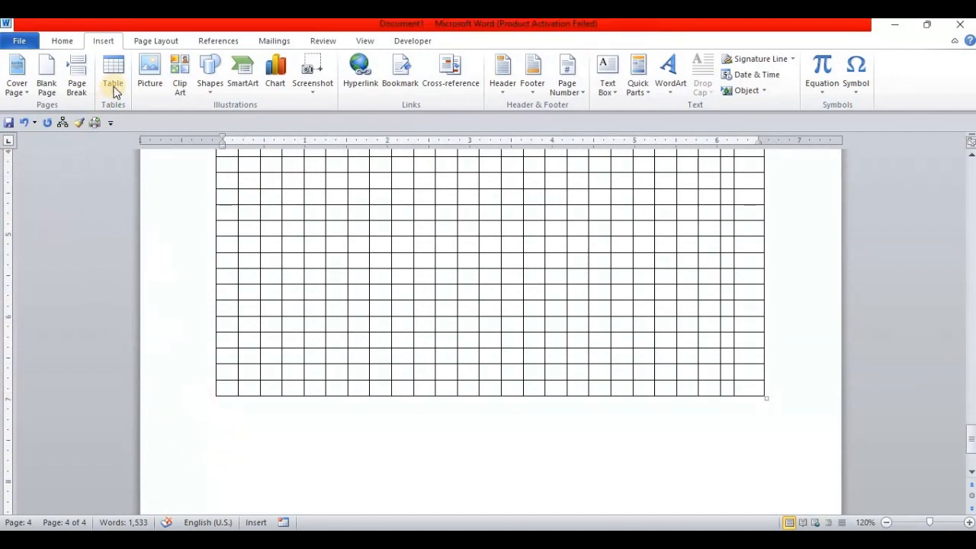
pyautogui.click(151, 77)
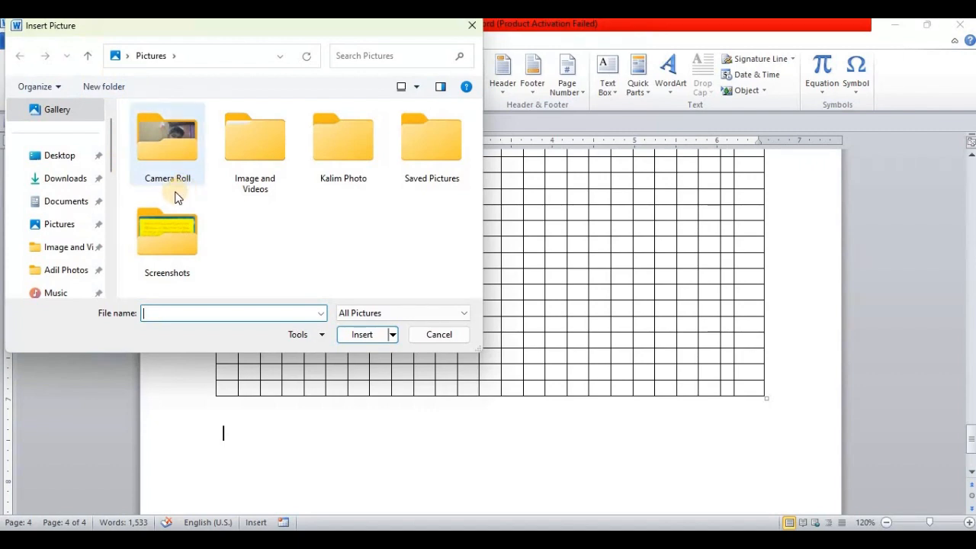
pyautogui.click(168, 219)
pyautogui.doubleClick(167, 233)
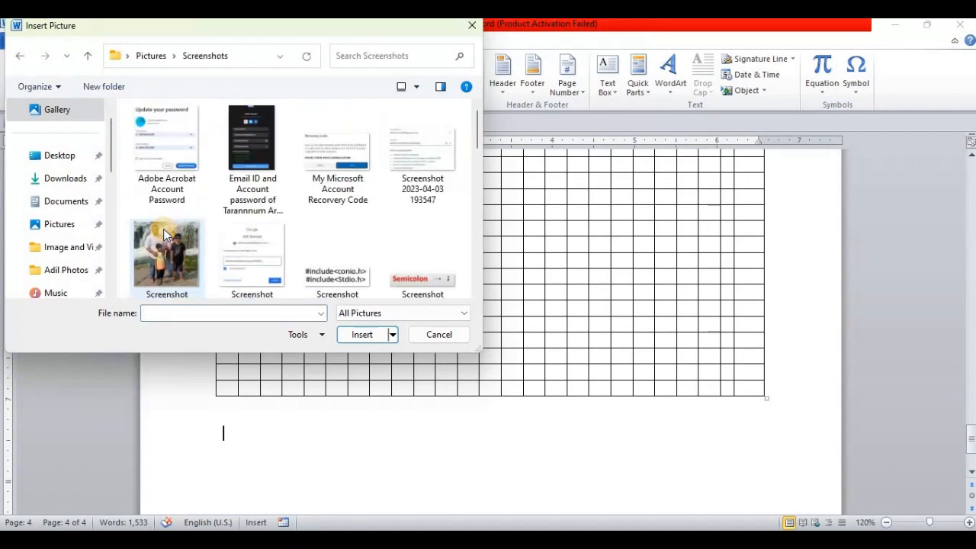
pyautogui.click(169, 263)
pyautogui.doubleClick(169, 263)
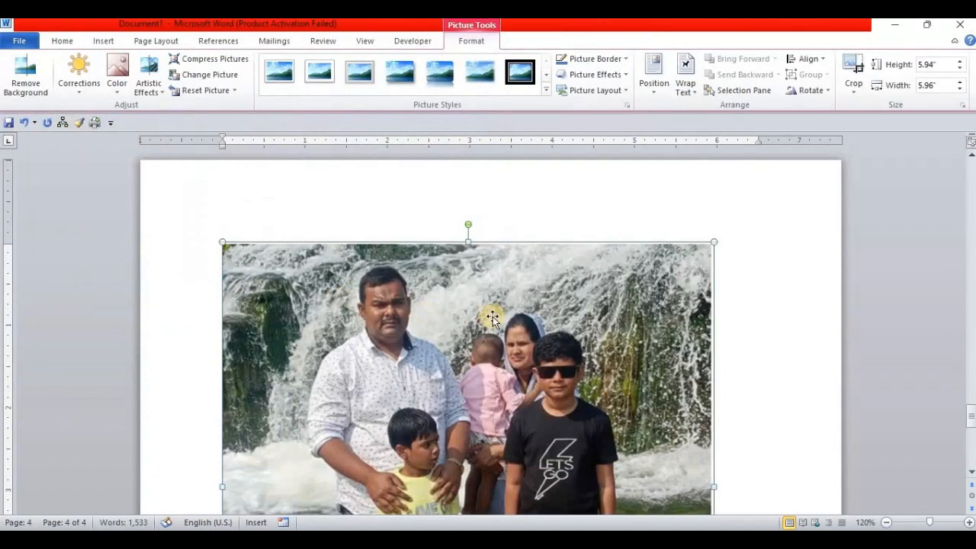
# Look over the inserted waterfall photo and delete it from the document
pyautogui.scroll(2, 504, 321)
pyautogui.scroll(-8, 497, 347)
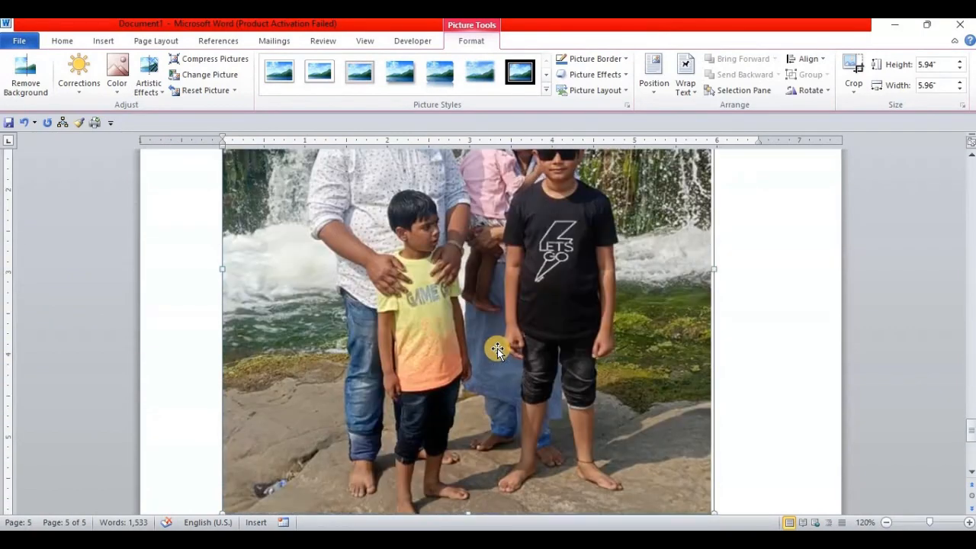
pyautogui.scroll(4, 497, 349)
pyautogui.press('Delete')
pyautogui.scroll(5, 494, 348)
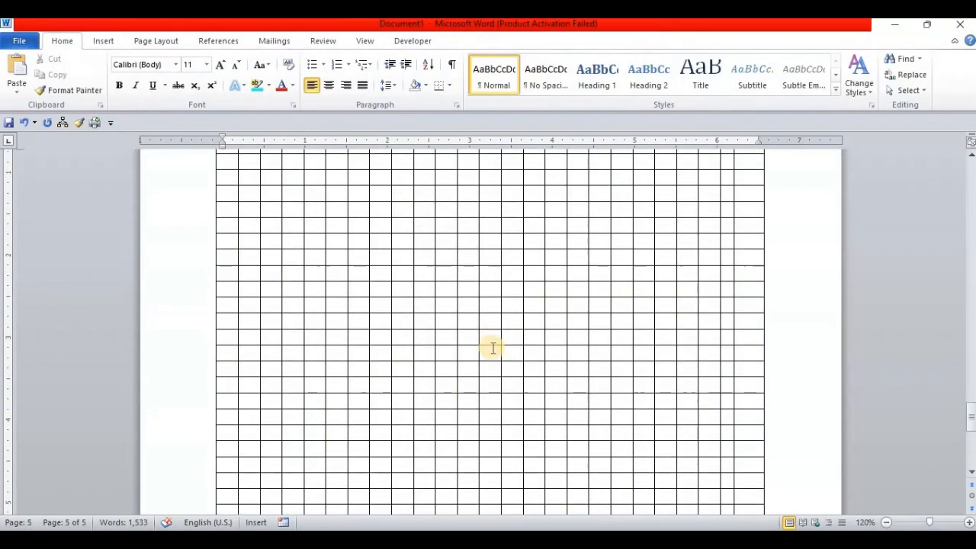
# Place the cursor on the empty line below the table's last row and start inserting clip art there
pyautogui.click(333, 418)
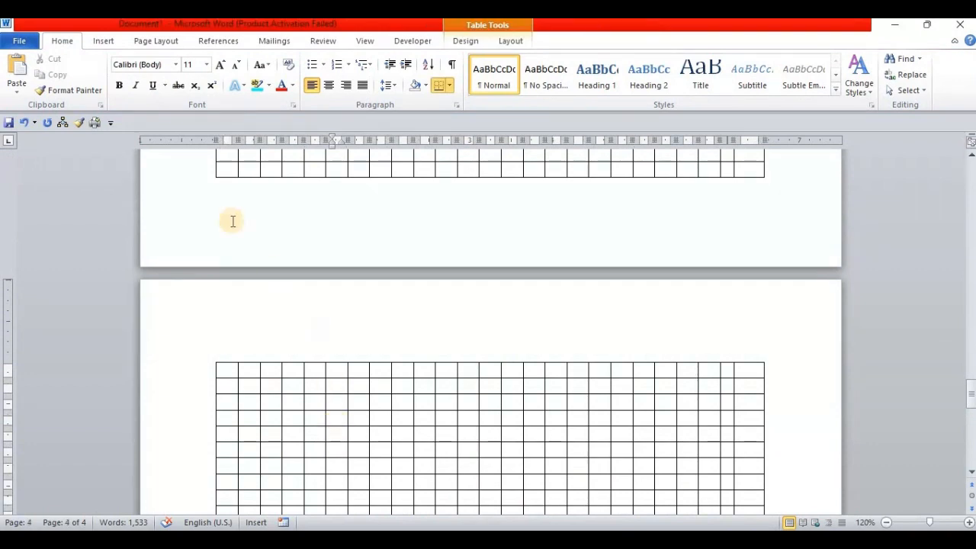
pyautogui.click(109, 43)
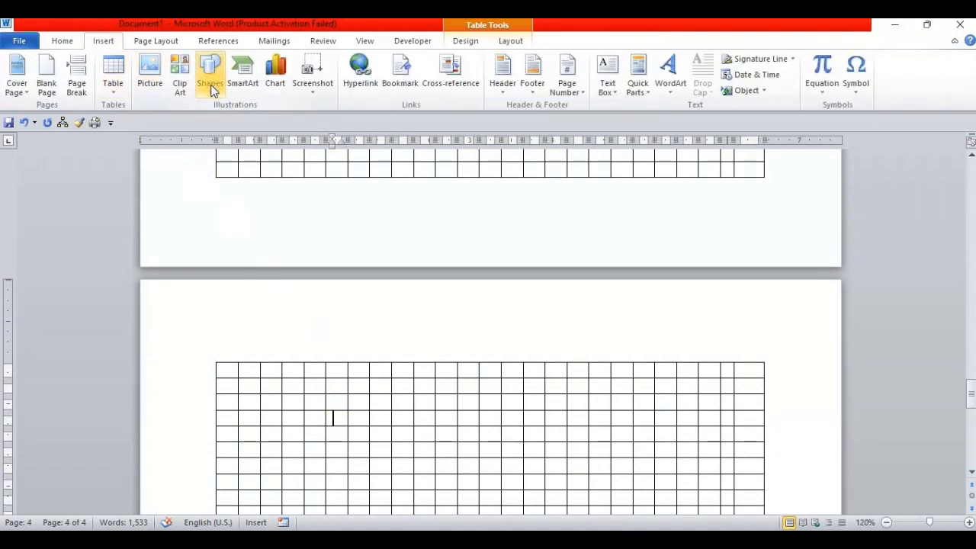
pyautogui.click(156, 41)
pyautogui.scroll(-8, 305, 289)
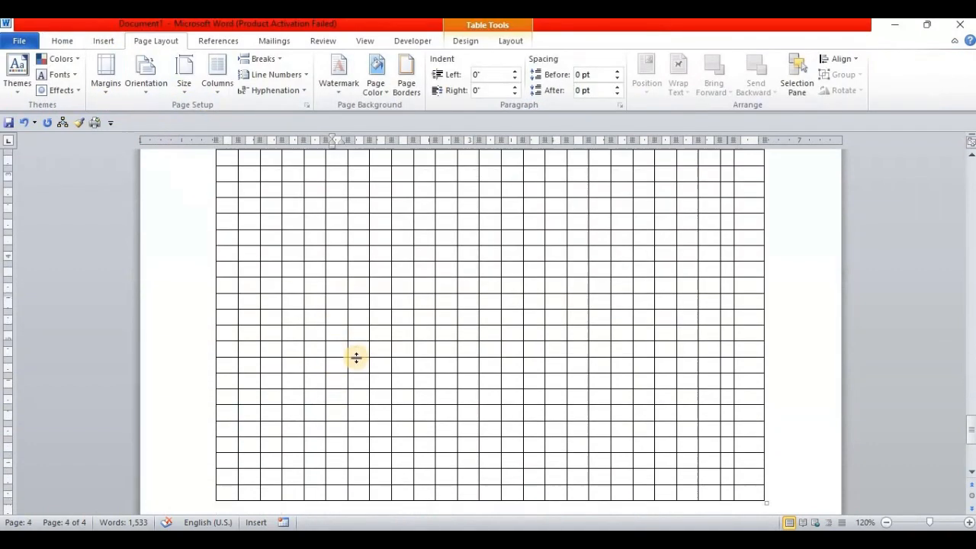
pyautogui.scroll(-2, 353, 387)
pyautogui.click(222, 284)
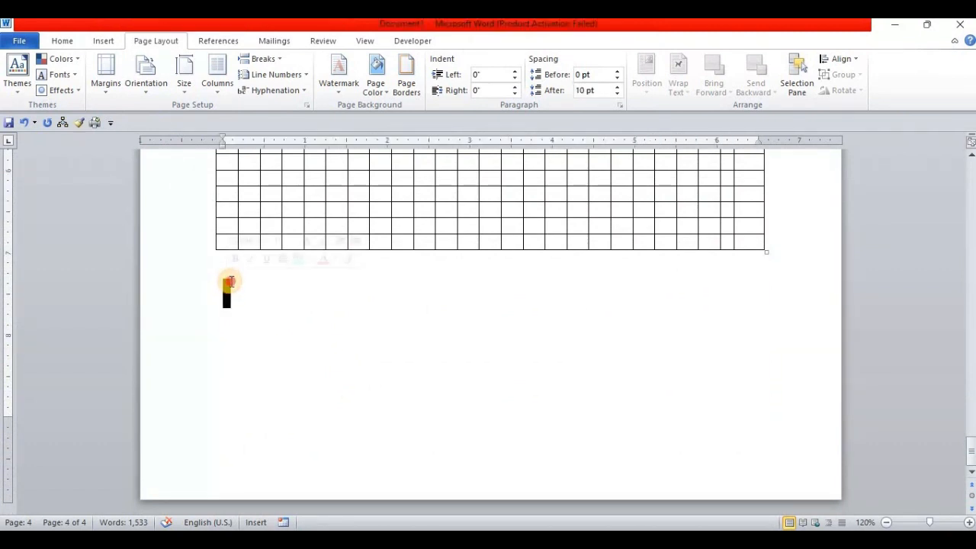
pyautogui.click(101, 39)
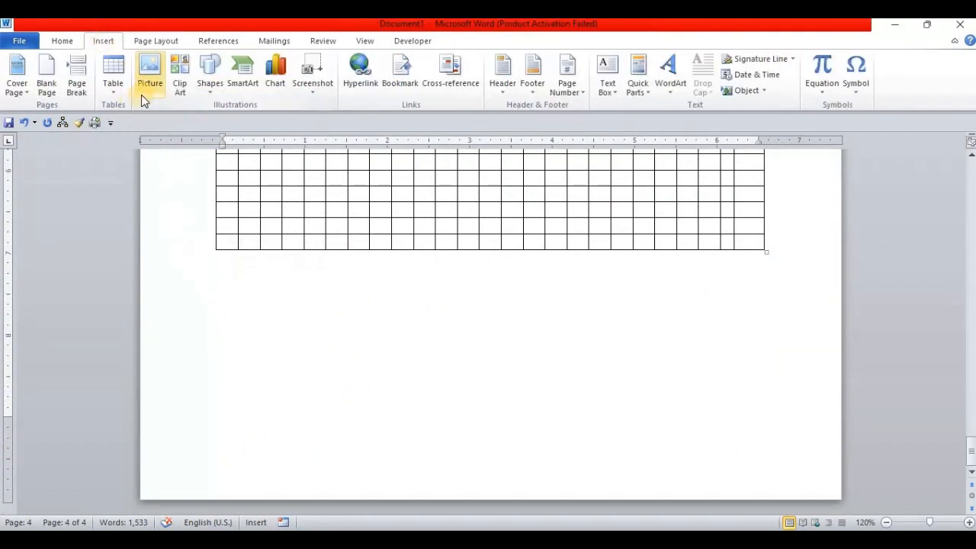
pyautogui.click(181, 86)
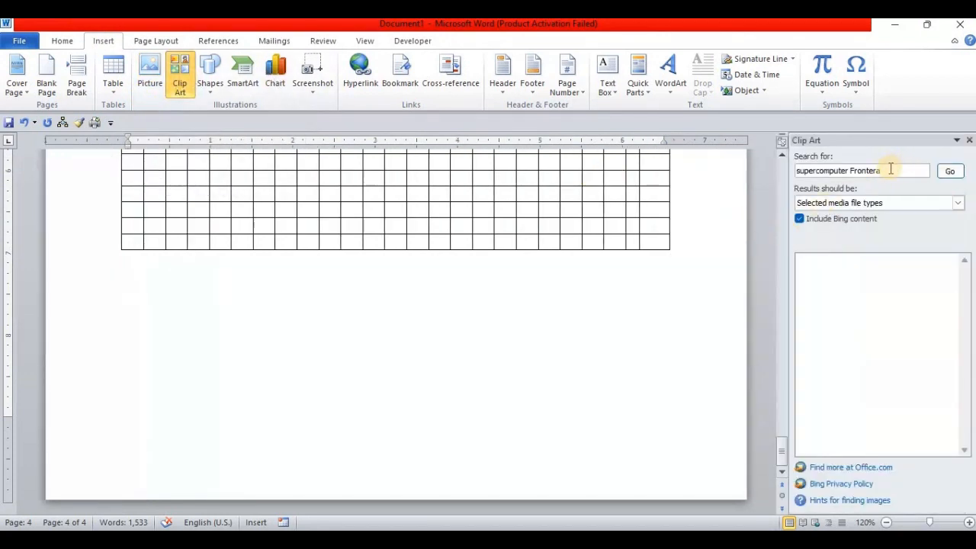
# Replace the clip art search term with "apple", leaving the media types as they are, and run the search
pyautogui.moveTo(889, 170); pyautogui.dragTo(797, 176)
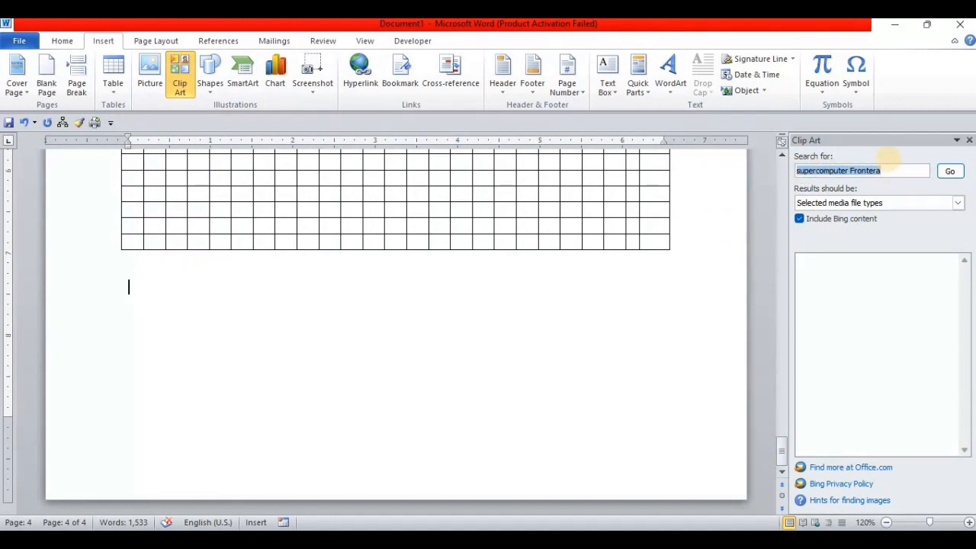
pyautogui.press('BackSpace')
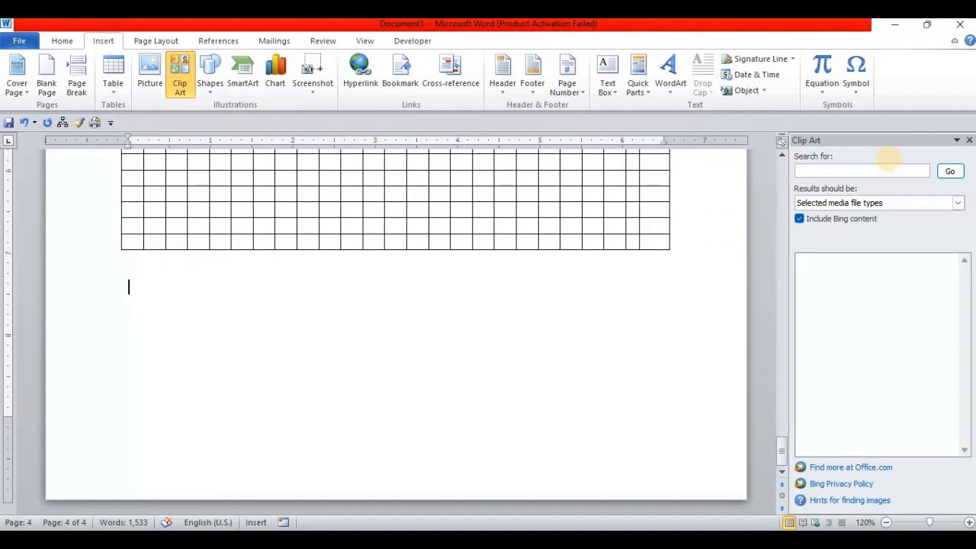
pyautogui.click(928, 204)
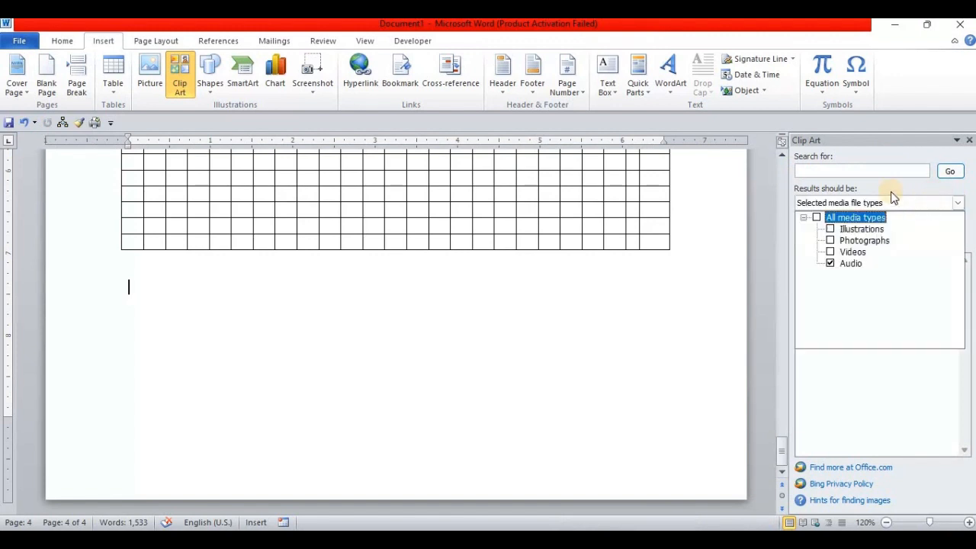
pyautogui.click(864, 172)
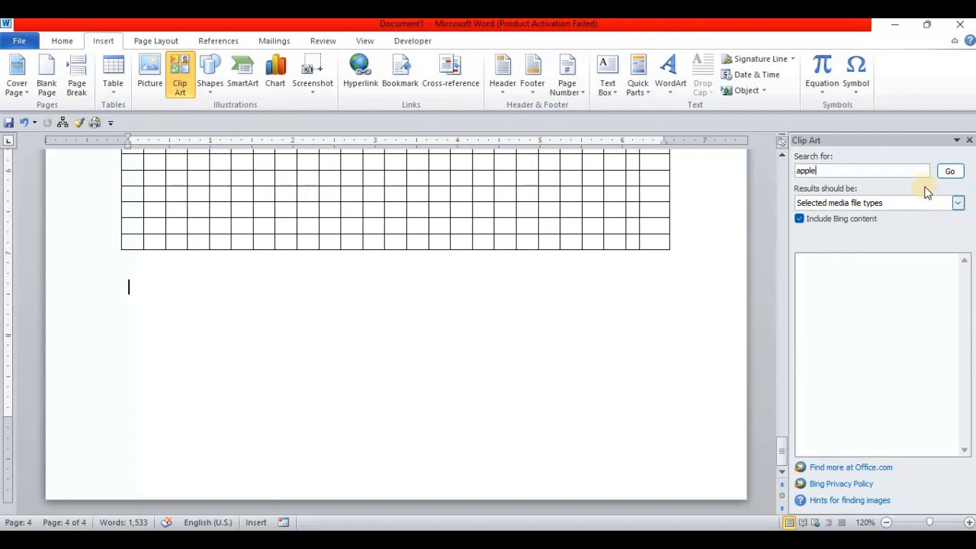
pyautogui.click(948, 173)
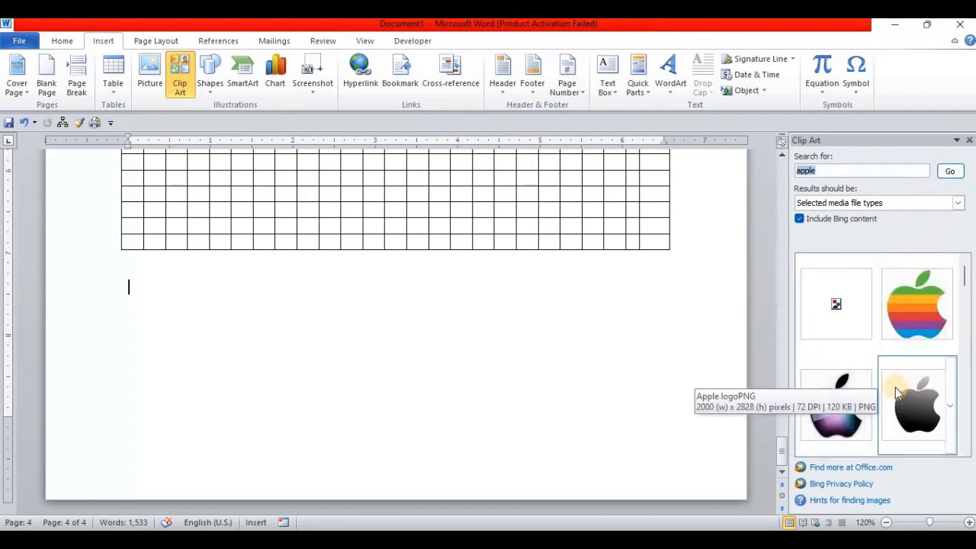
# Insert the clip art picture of a single whole orange-red apple below the table and look it over
pyautogui.scroll(-3, 896, 391)
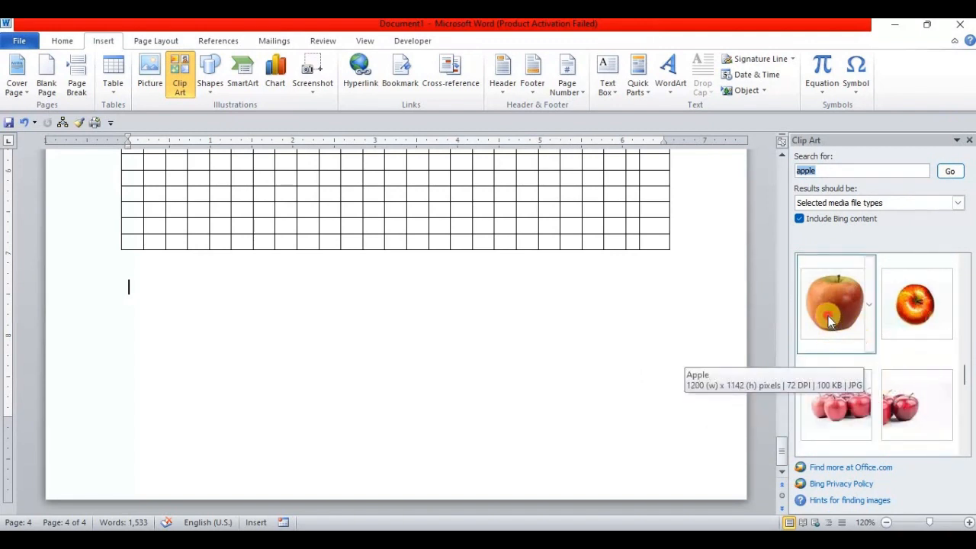
pyautogui.click(829, 321)
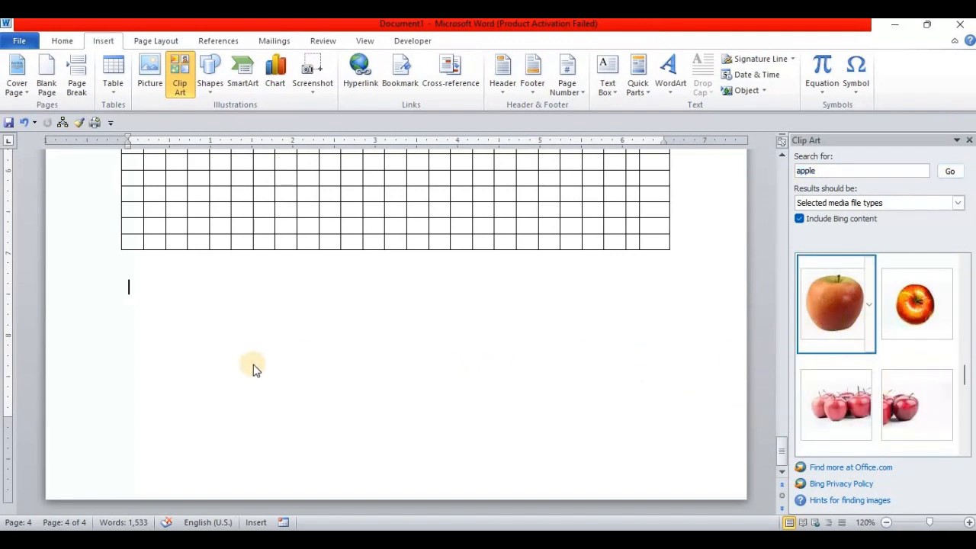
pyautogui.click(178, 290)
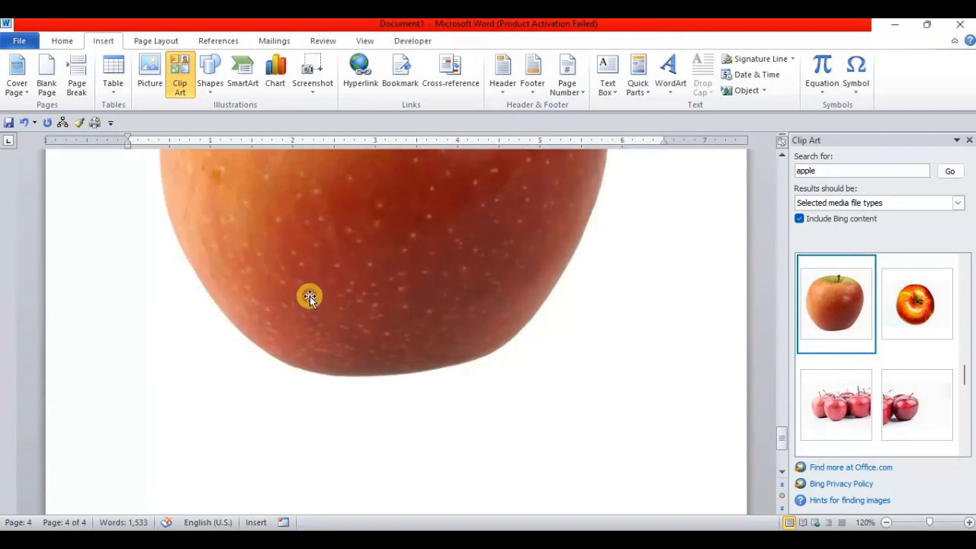
pyautogui.scroll(-3, 313, 295)
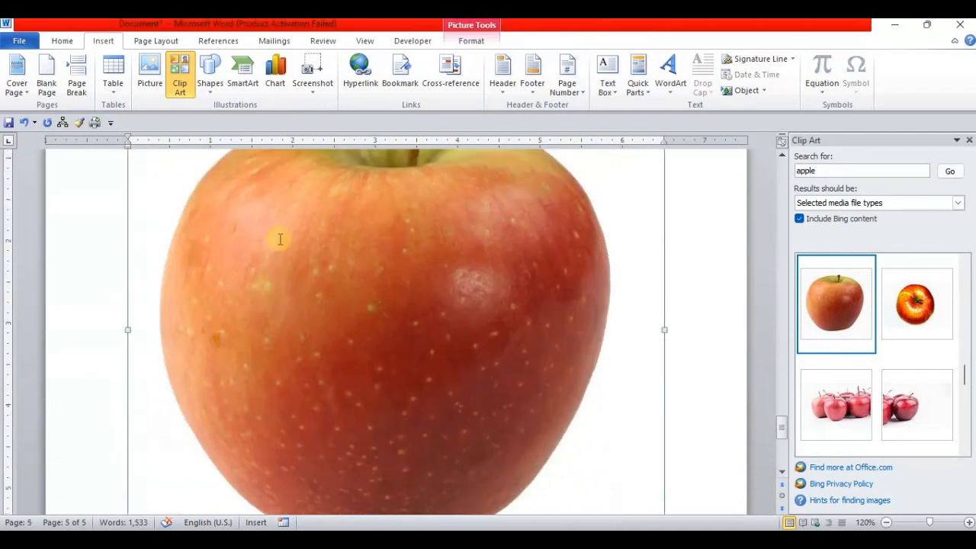
pyautogui.scroll(5, 279, 237)
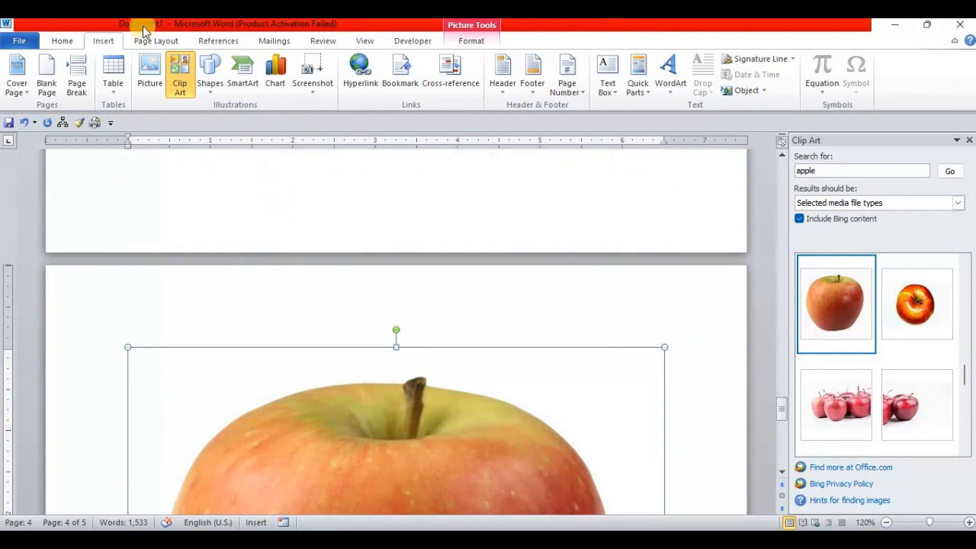
pyautogui.scroll(-6, 125, 92)
pyautogui.scroll(5, 126, 91)
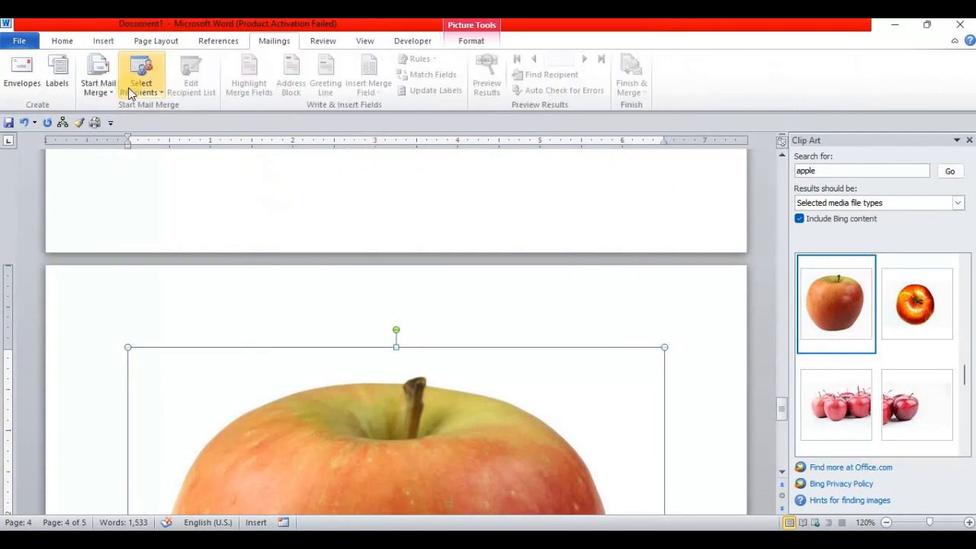
pyautogui.scroll(1, 129, 91)
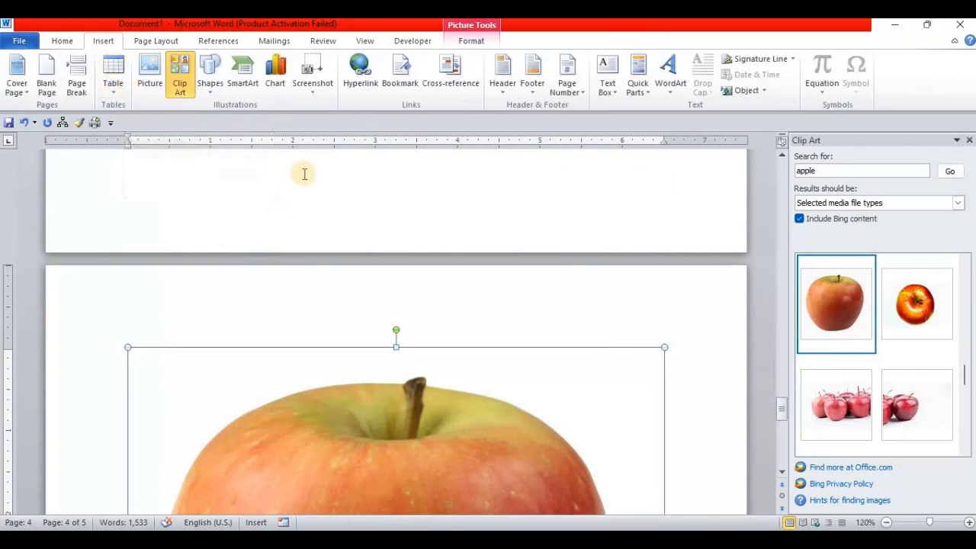
pyautogui.scroll(-6, 327, 203)
pyautogui.scroll(-2, 486, 282)
pyautogui.doubleClick(142, 264)
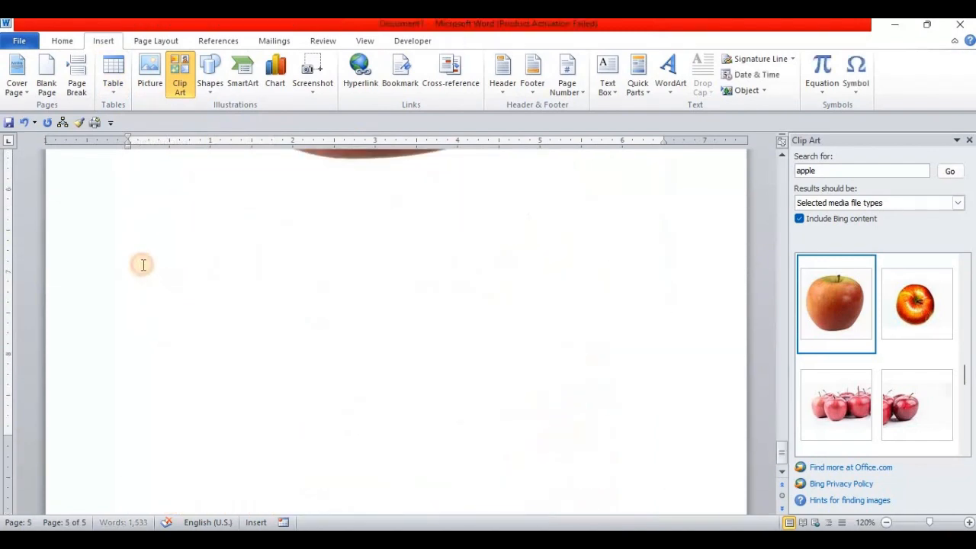
pyautogui.hotkey('ctrl', 'z')
pyautogui.scroll(6, 172, 220)
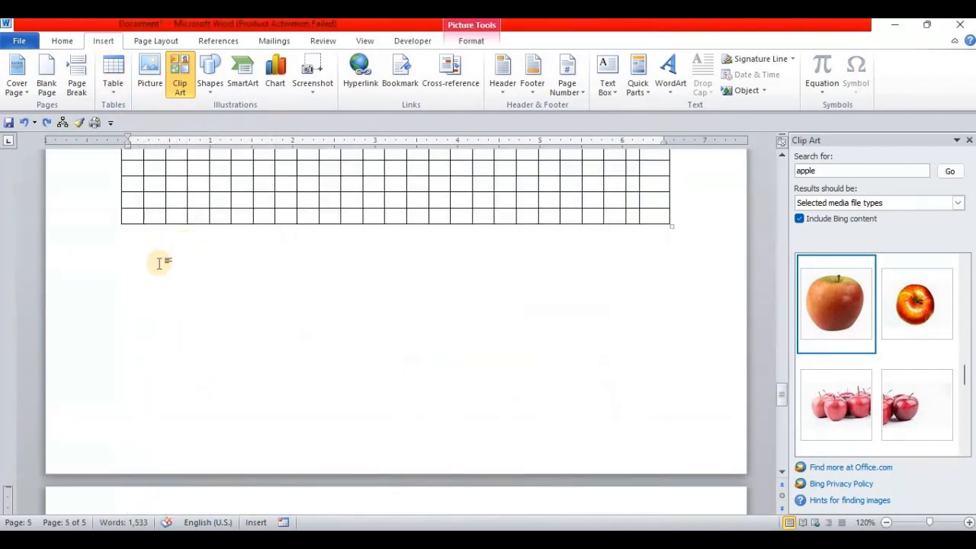
# Draw a trapezoid about 5.63 inches wide and 2.37 inches high below the table and shift it slightly away from the table
pyautogui.click(150, 252)
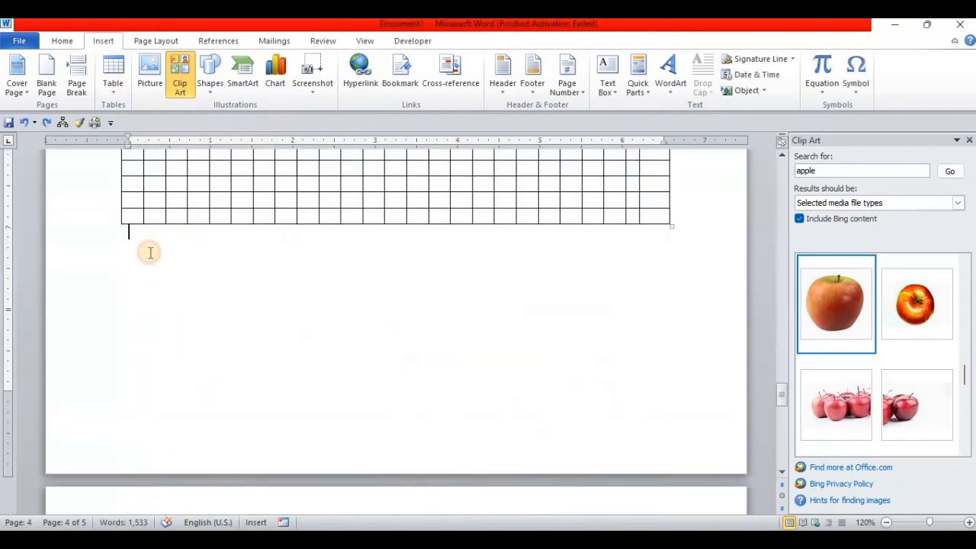
pyautogui.click(212, 85)
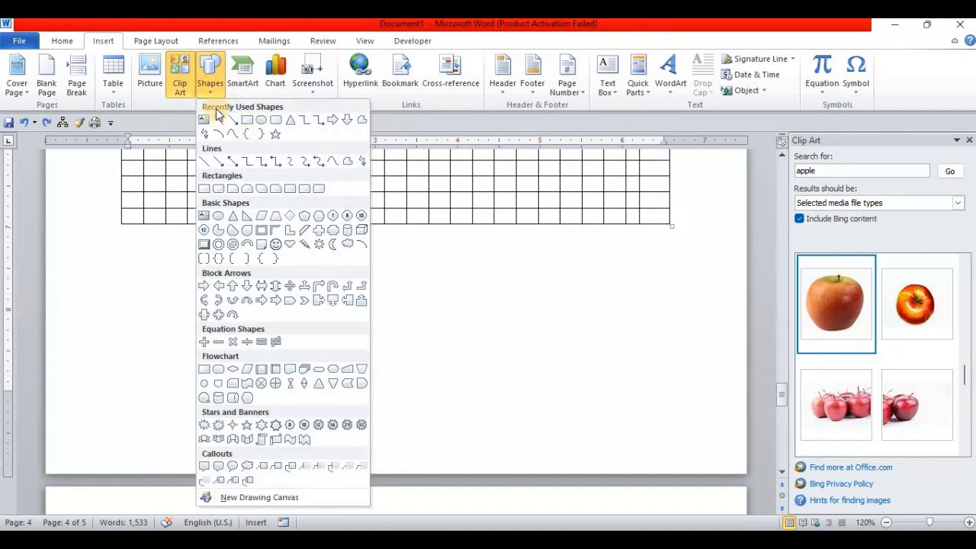
pyautogui.click(273, 217)
pyautogui.moveTo(133, 239); pyautogui.dragTo(291, 328)
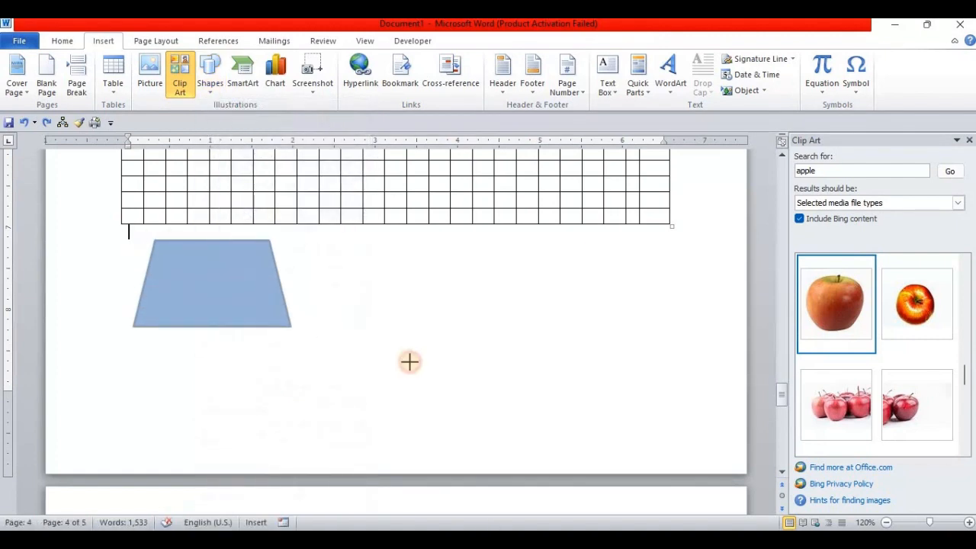
pyautogui.moveTo(410, 361)
pyautogui.mouseDown()
pyautogui.moveTo(566, 414)
pyautogui.moveTo(597, 436)
pyautogui.mouseUp()
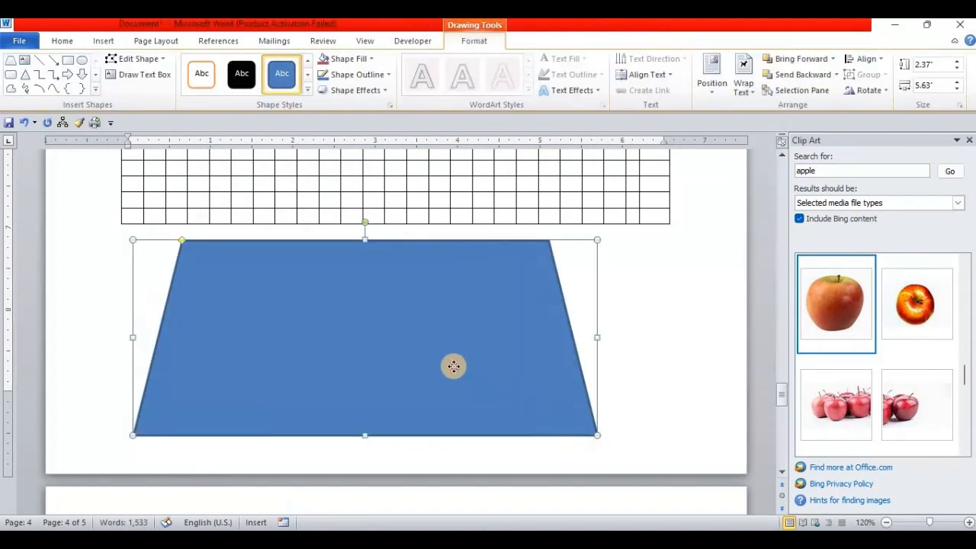
pyautogui.moveTo(454, 366); pyautogui.dragTo(468, 379)
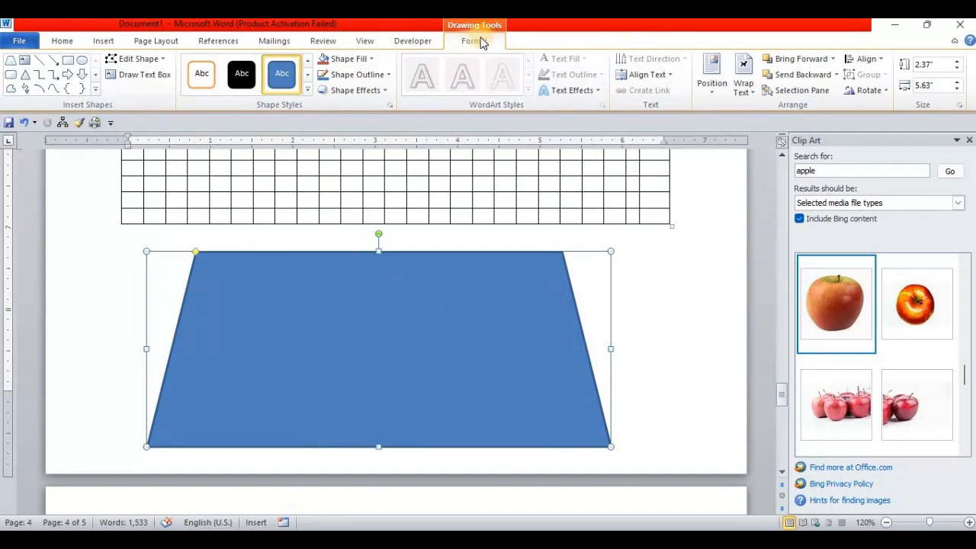
# Try a black fill on the trapezoid and remove both its outline and its fill
pyautogui.click(352, 61)
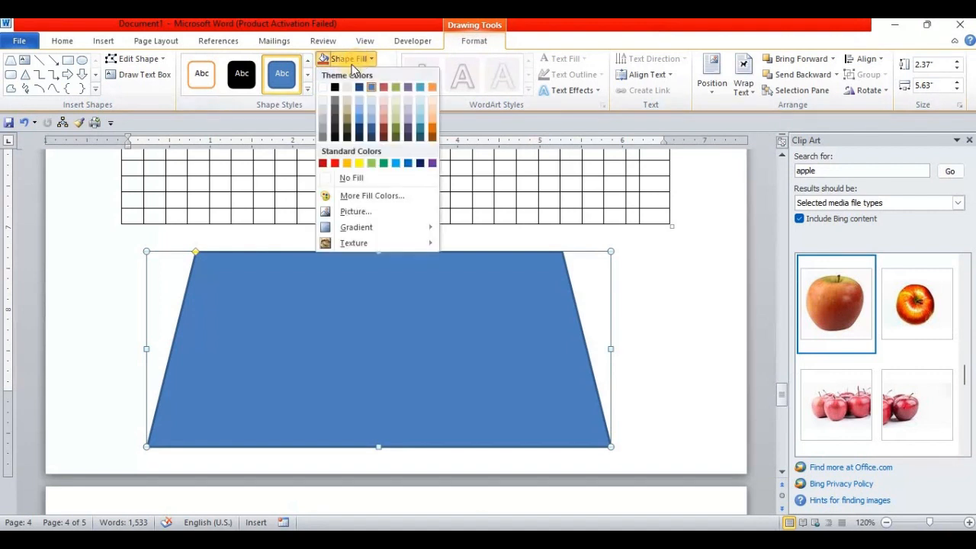
pyautogui.click(334, 87)
pyautogui.click(355, 75)
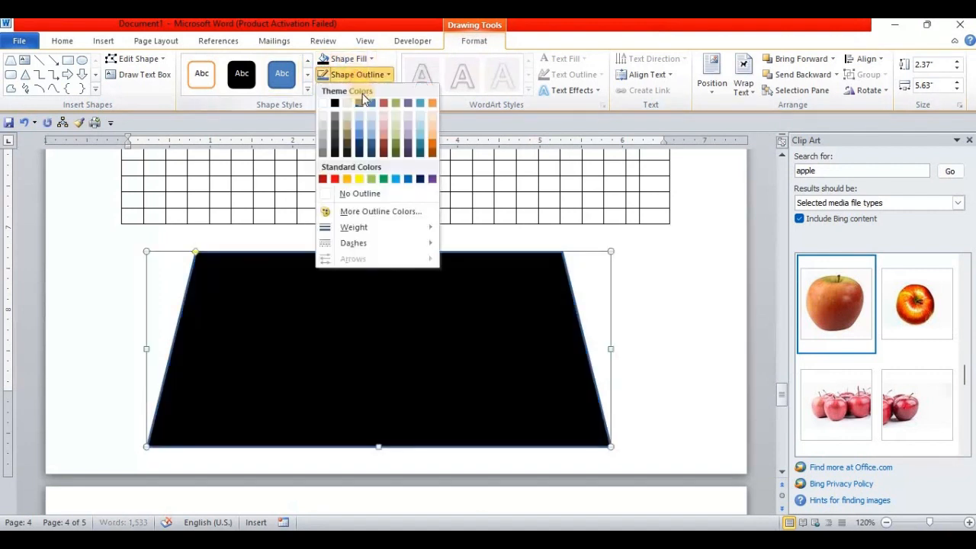
pyautogui.click(359, 193)
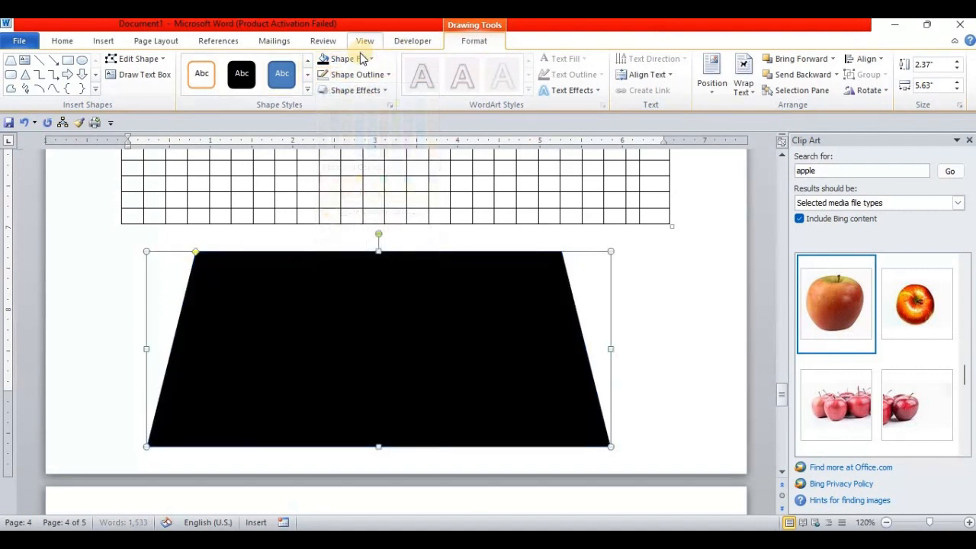
pyautogui.click(348, 59)
pyautogui.click(351, 178)
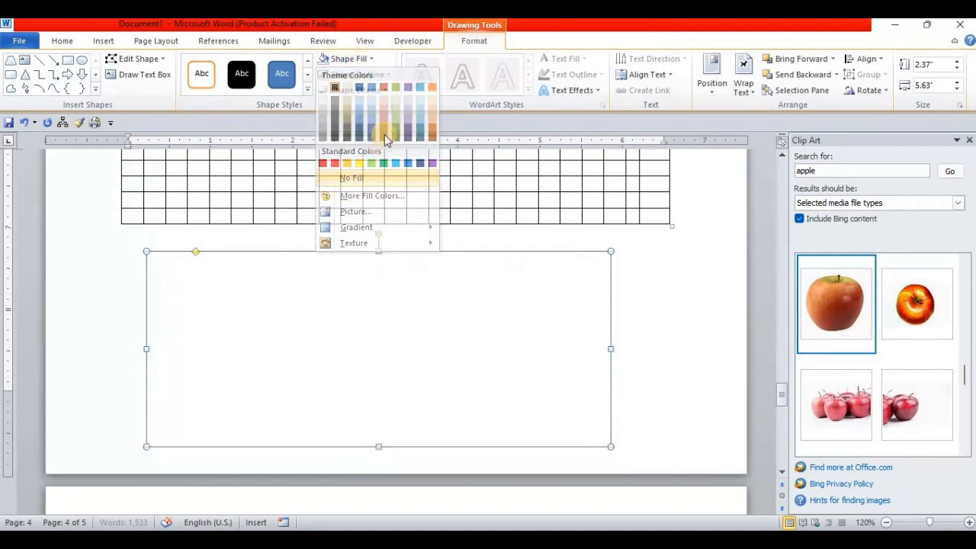
# Give the trapezoid a light blue theme-color outline and a black fill
pyautogui.click(368, 74)
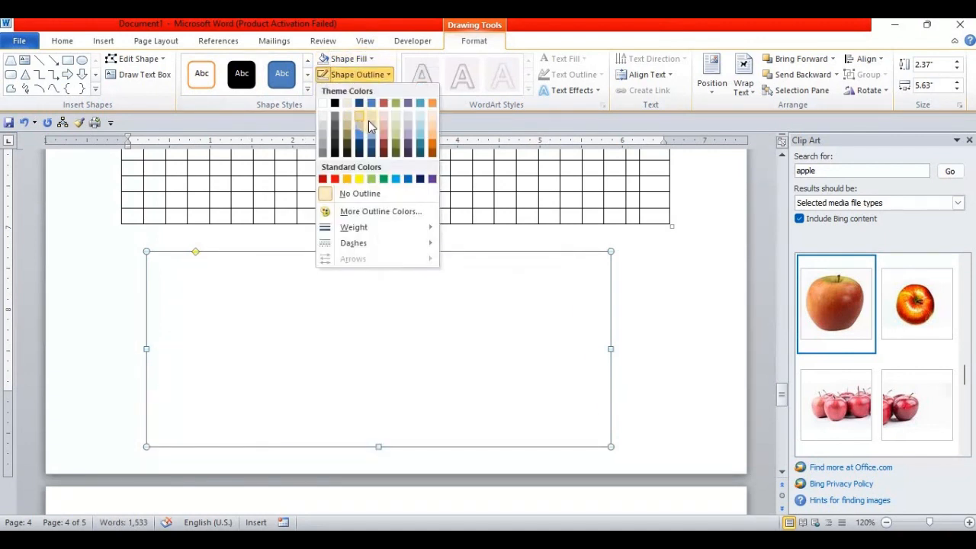
pyautogui.click(371, 122)
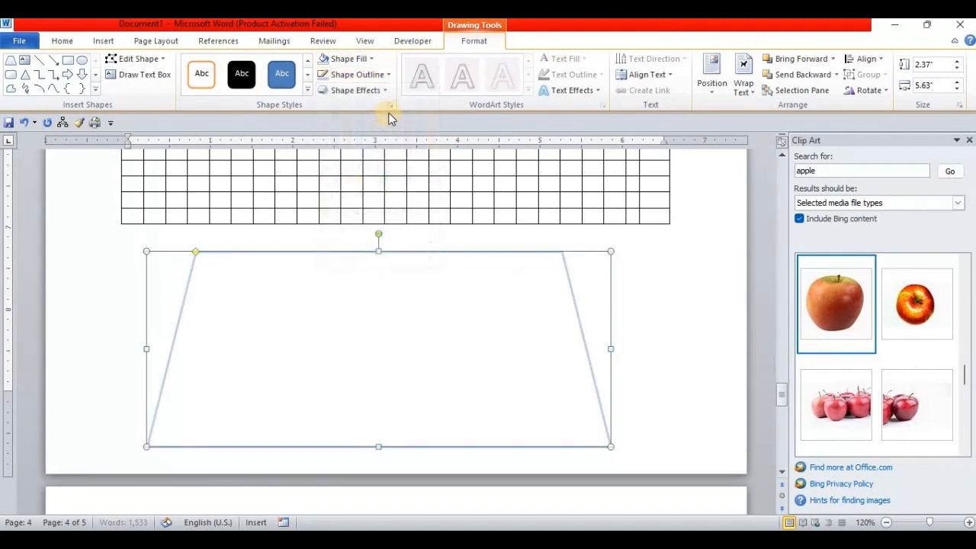
pyautogui.click(350, 59)
pyautogui.click(336, 87)
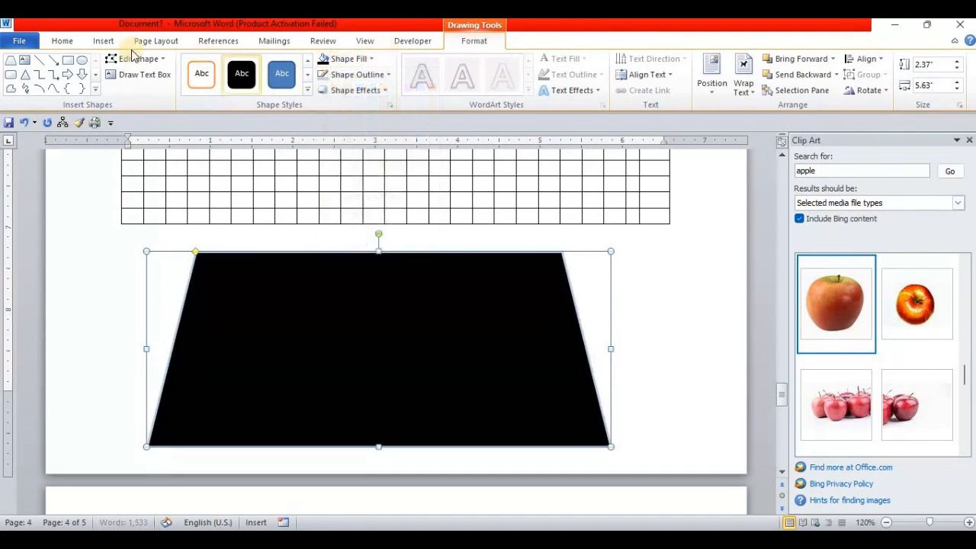
# Select the apple clip art on the page after the trapezoid as the place for the next insertion
pyautogui.click(103, 41)
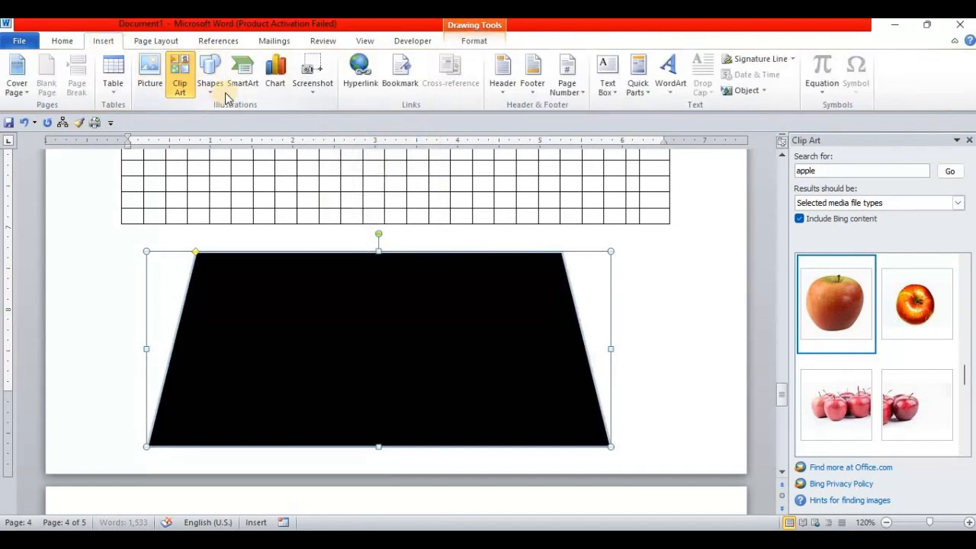
pyautogui.scroll(-7, 250, 90)
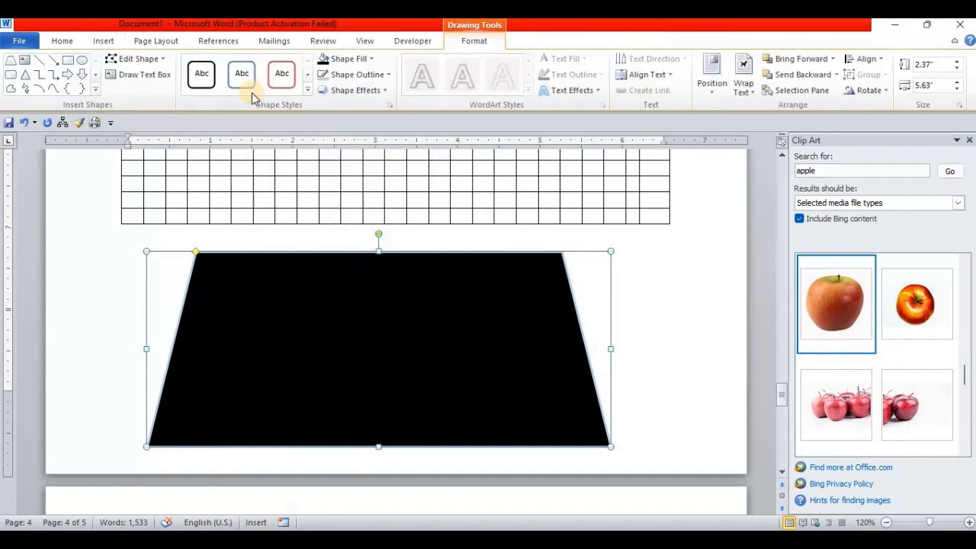
pyautogui.scroll(8, 251, 90)
pyautogui.scroll(-1, 254, 93)
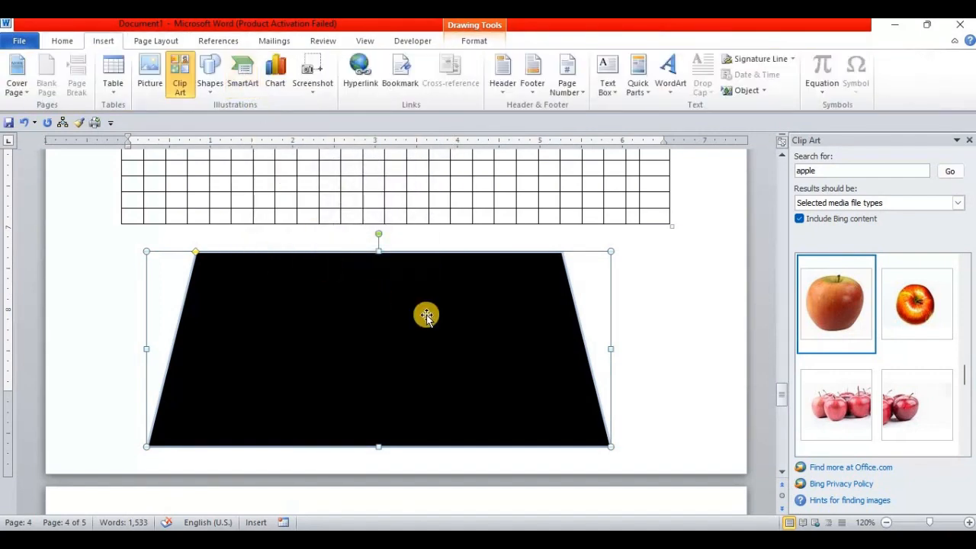
pyautogui.scroll(-12, 439, 320)
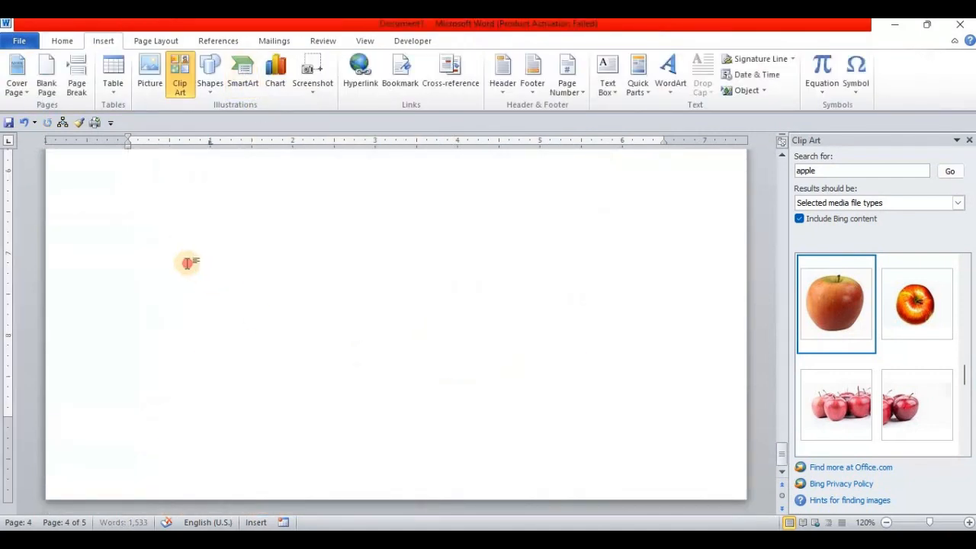
pyautogui.scroll(6, 153, 244)
pyautogui.click(135, 235)
pyautogui.scroll(-6, 138, 244)
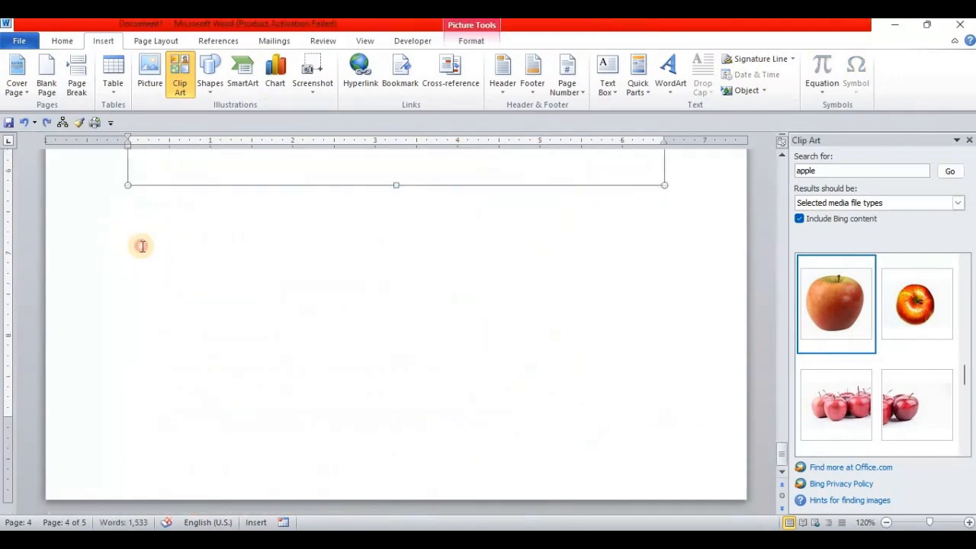
pyautogui.scroll(6, 145, 229)
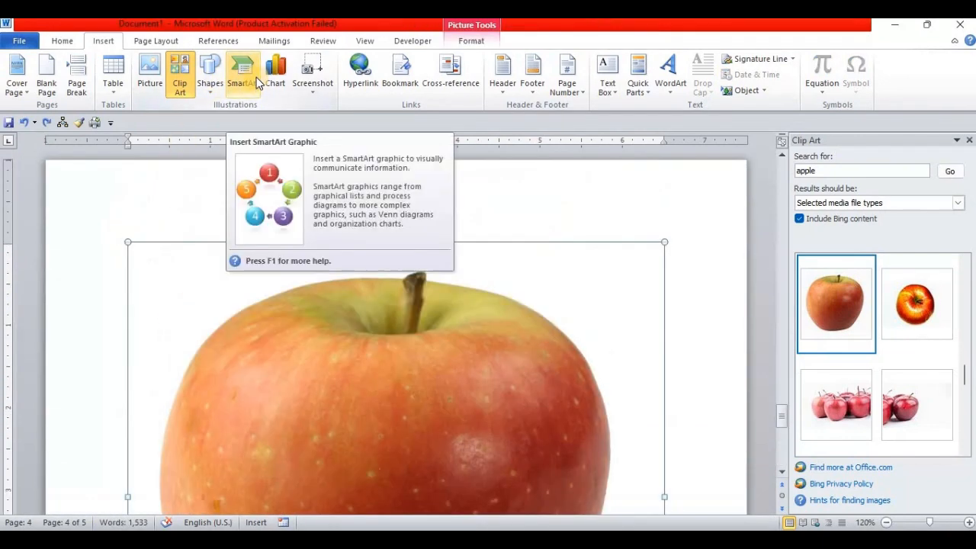
# Insert a Vertical Picture List SmartArt graphic in place of the selected apple picture and look it over
pyautogui.click(256, 78)
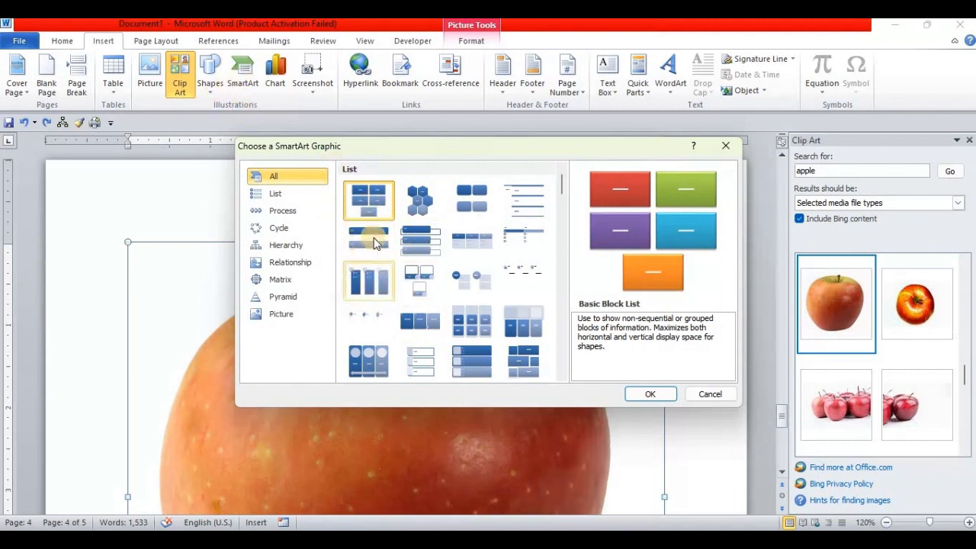
pyautogui.scroll(-8, 362, 231)
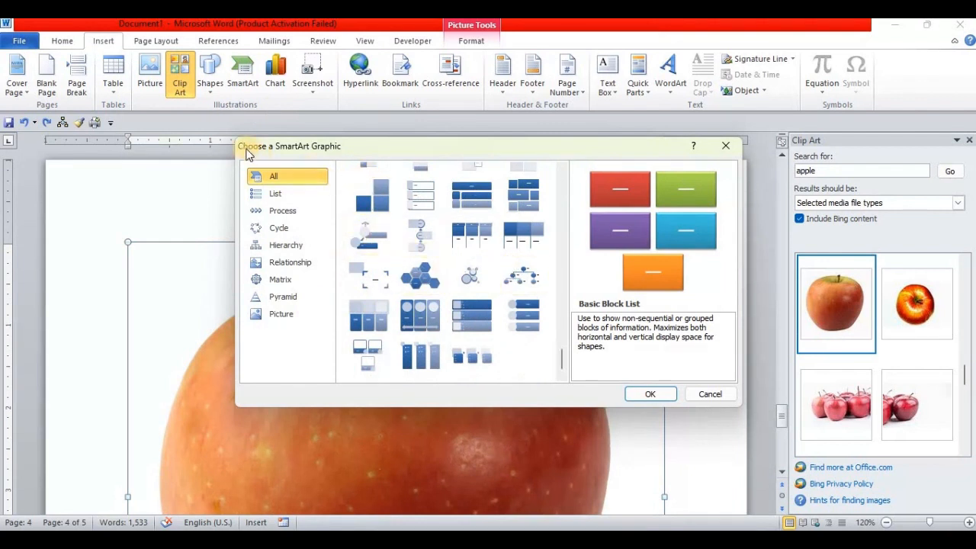
pyautogui.moveTo(245, 150)
pyautogui.mouseDown()
pyautogui.moveTo(229, 151)
pyautogui.moveTo(243, 150)
pyautogui.mouseUp()
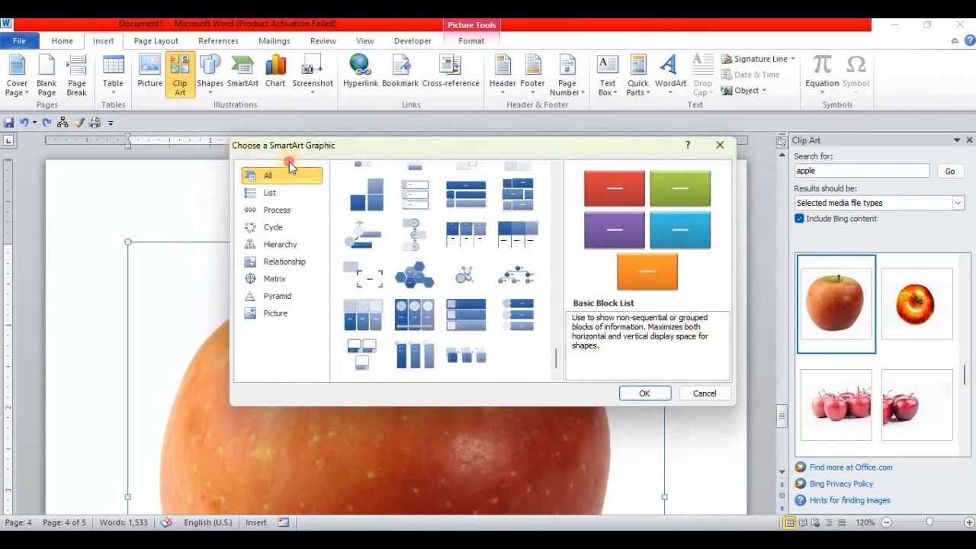
pyautogui.moveTo(402, 147); pyautogui.dragTo(378, 141)
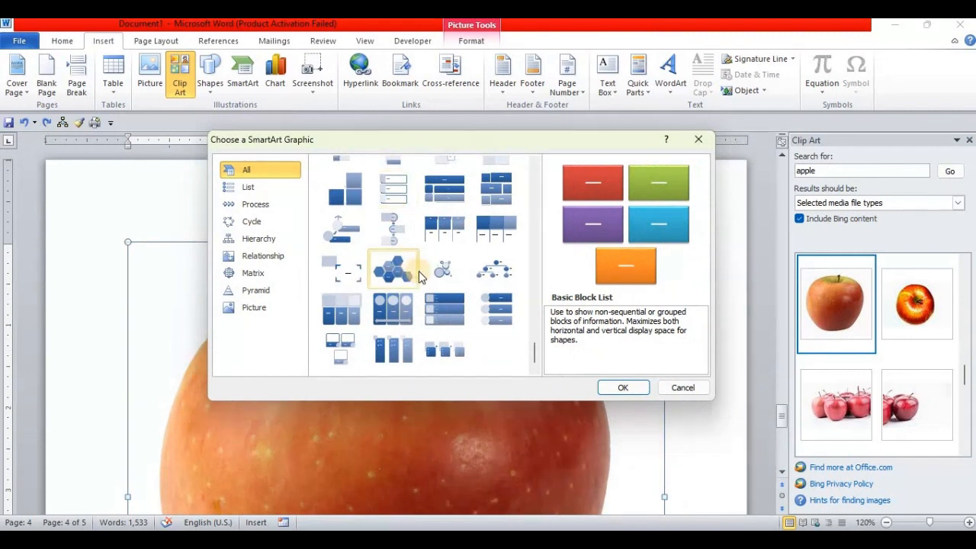
pyautogui.click(450, 307)
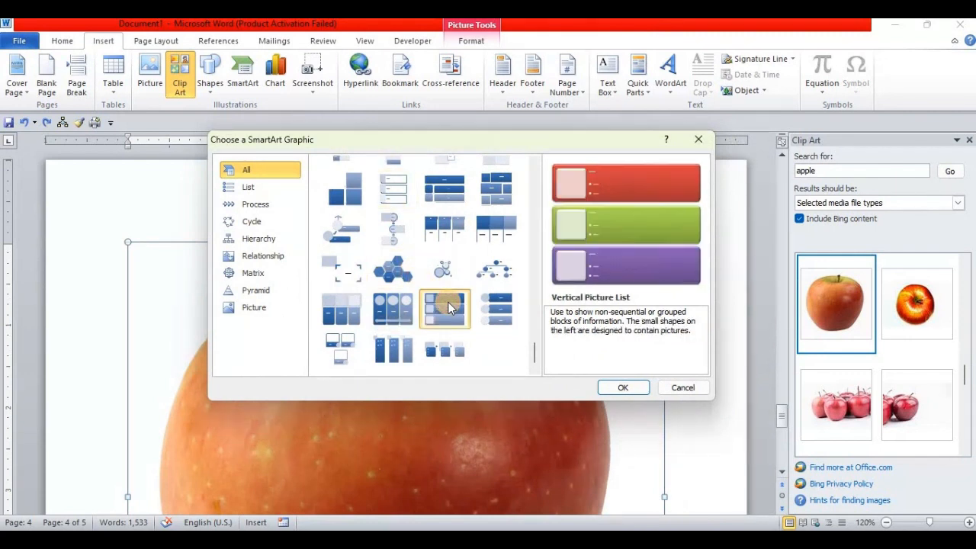
pyautogui.click(624, 389)
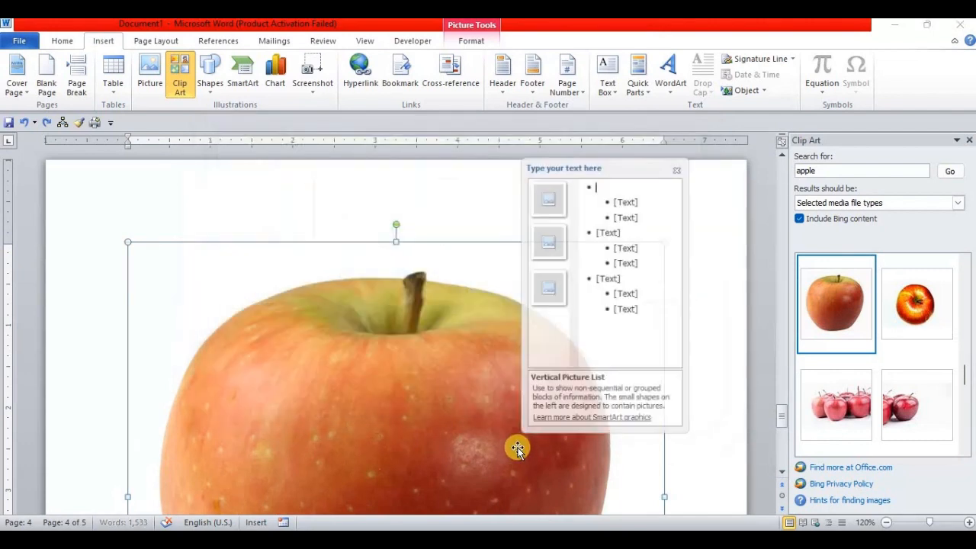
pyautogui.scroll(5, 449, 387)
pyautogui.scroll(-4, 449, 387)
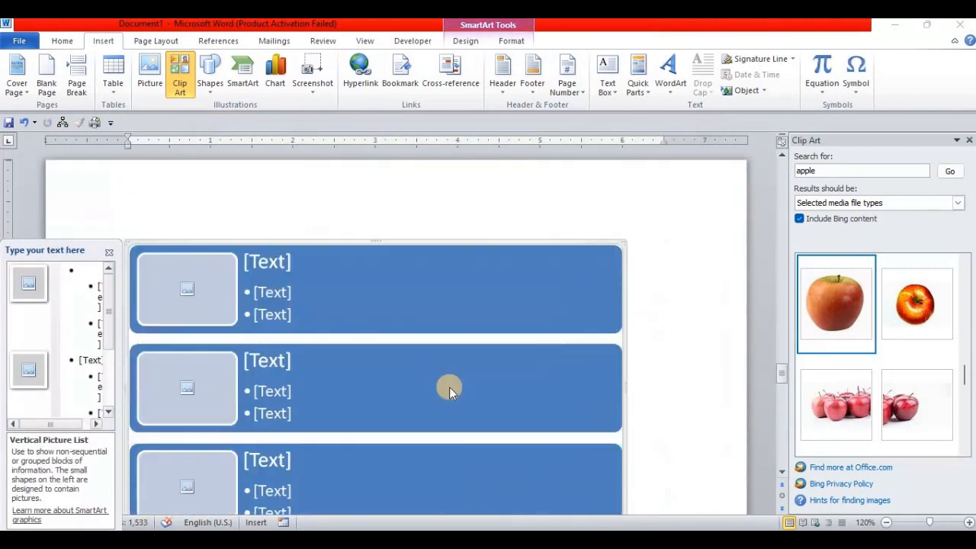
pyautogui.scroll(-5, 336, 310)
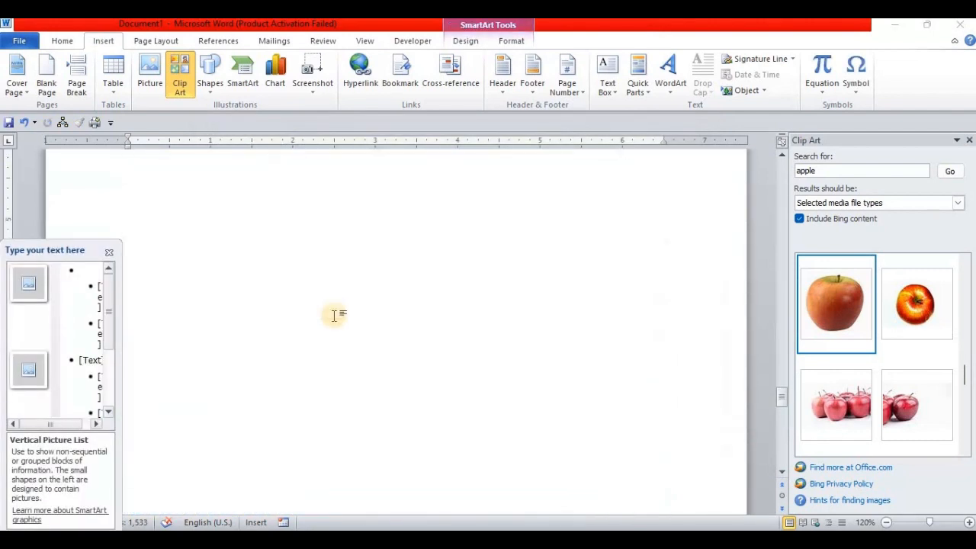
pyautogui.scroll(5, 334, 314)
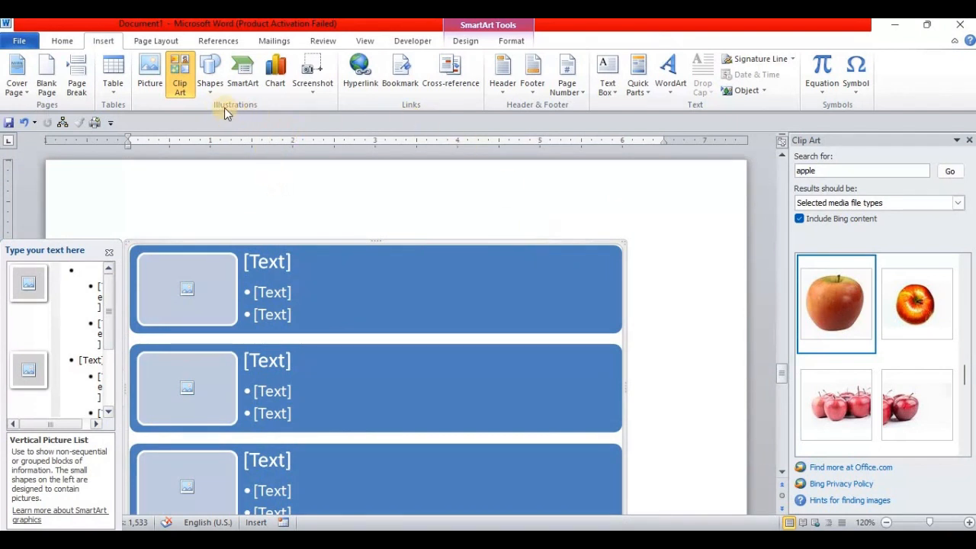
# Browse the Doughnut, Bar and Area chart types and insert a 3-D stacked area chart above the SmartArt graphic
pyautogui.click(276, 72)
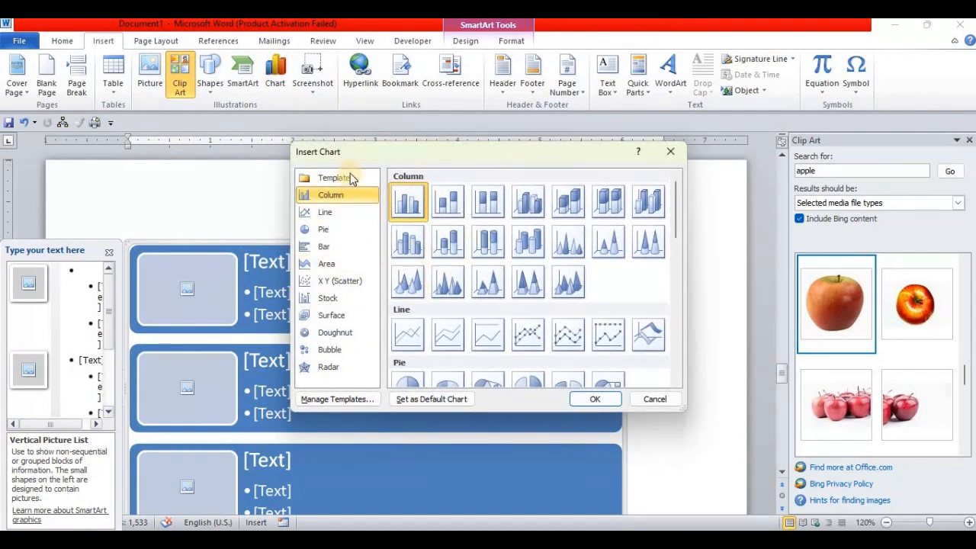
pyautogui.moveTo(330, 155); pyautogui.dragTo(293, 185)
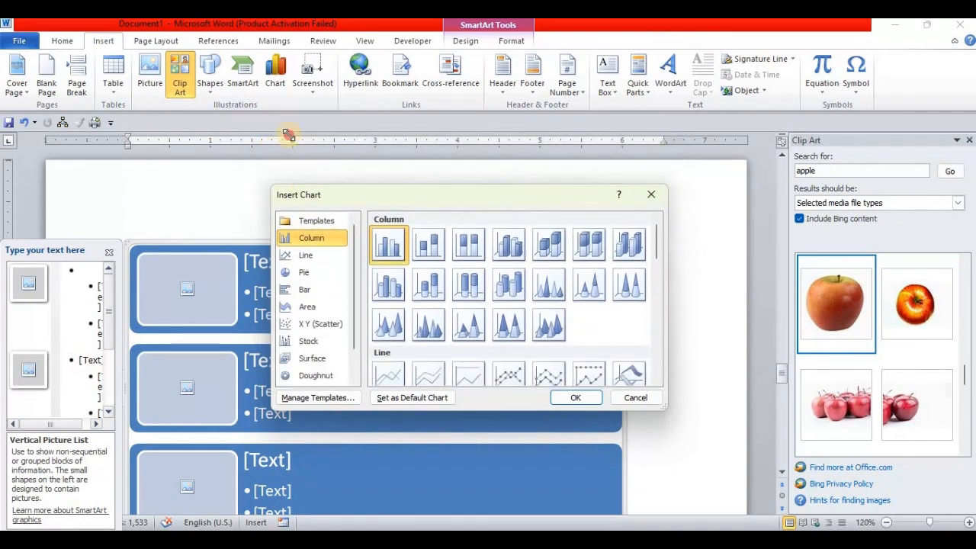
pyautogui.moveTo(290, 136); pyautogui.dragTo(290, 122)
pyautogui.scroll(-5, 404, 317)
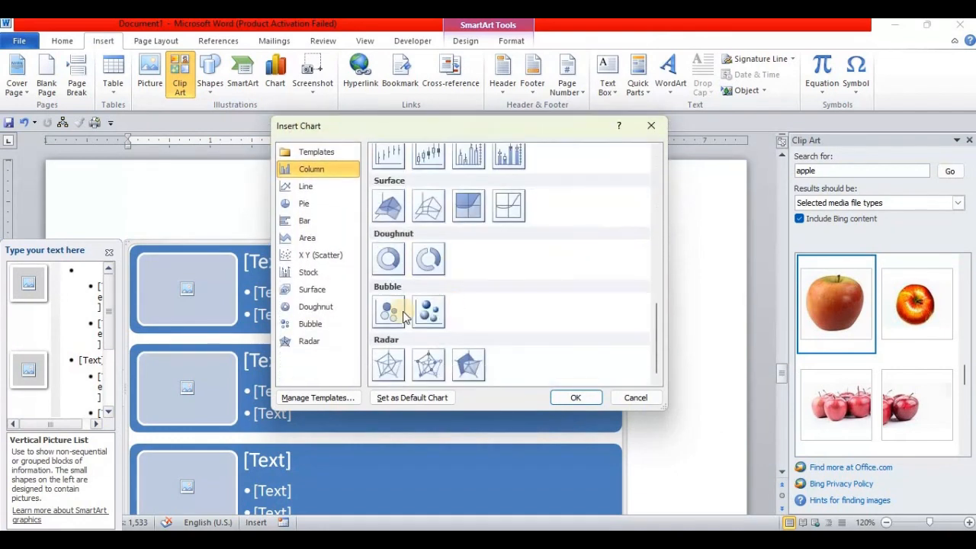
pyautogui.click(389, 261)
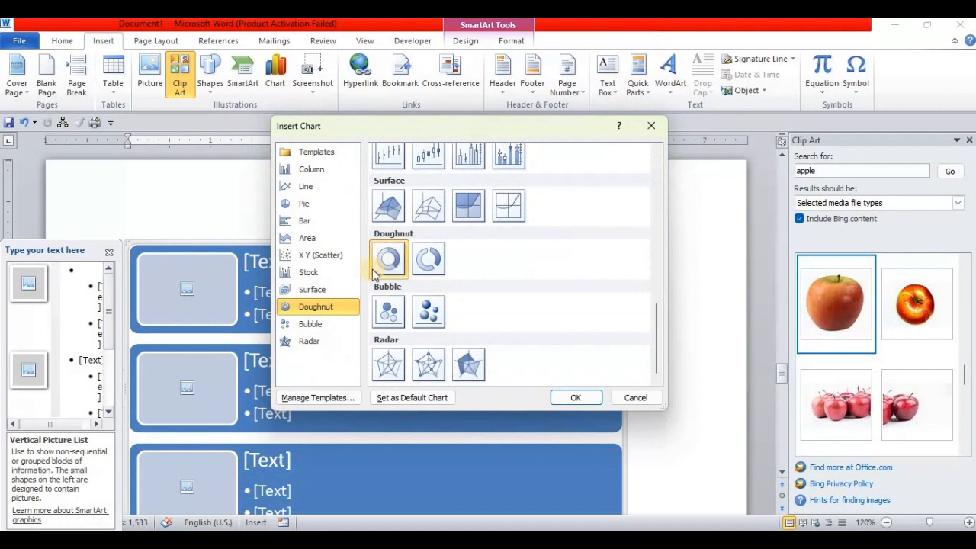
pyautogui.click(305, 286)
pyautogui.click(304, 220)
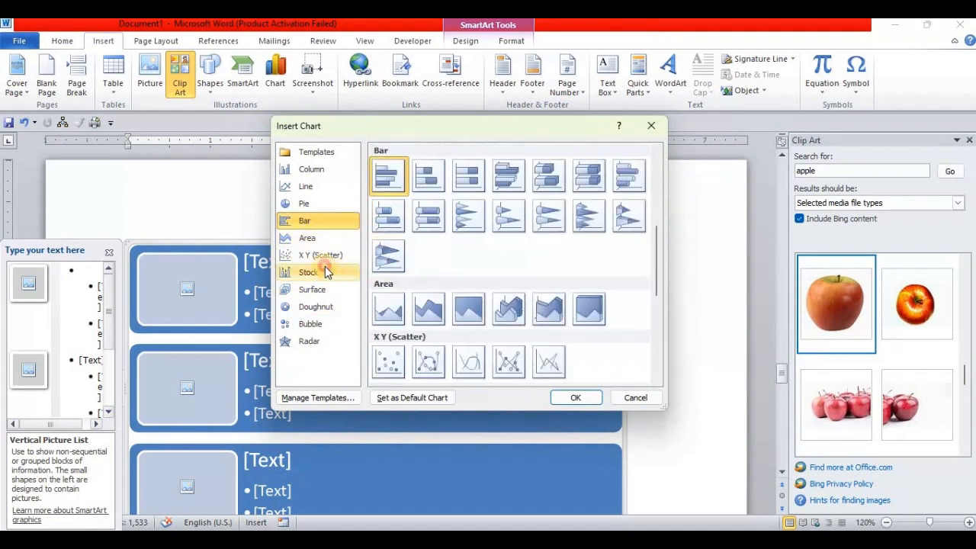
pyautogui.scroll(-1, 326, 273)
pyautogui.click(549, 260)
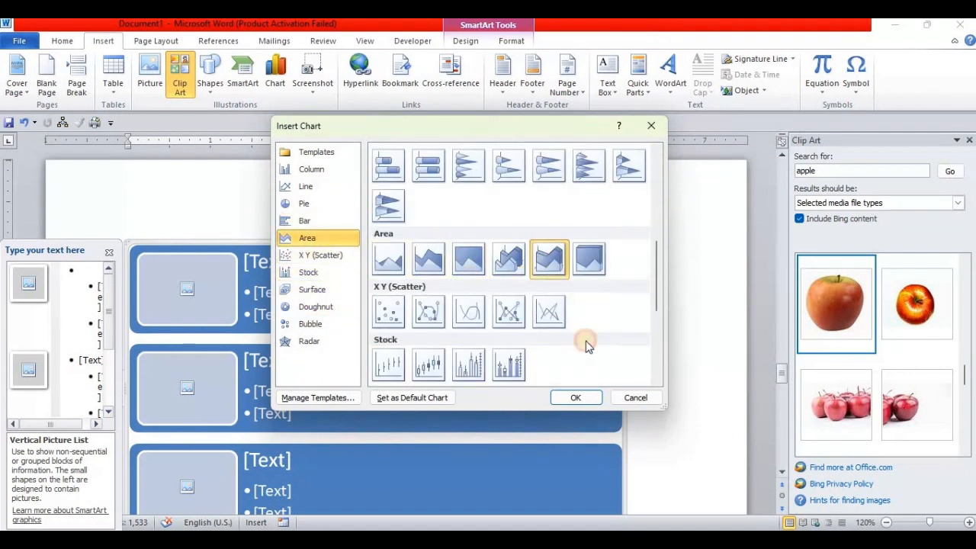
pyautogui.click(576, 397)
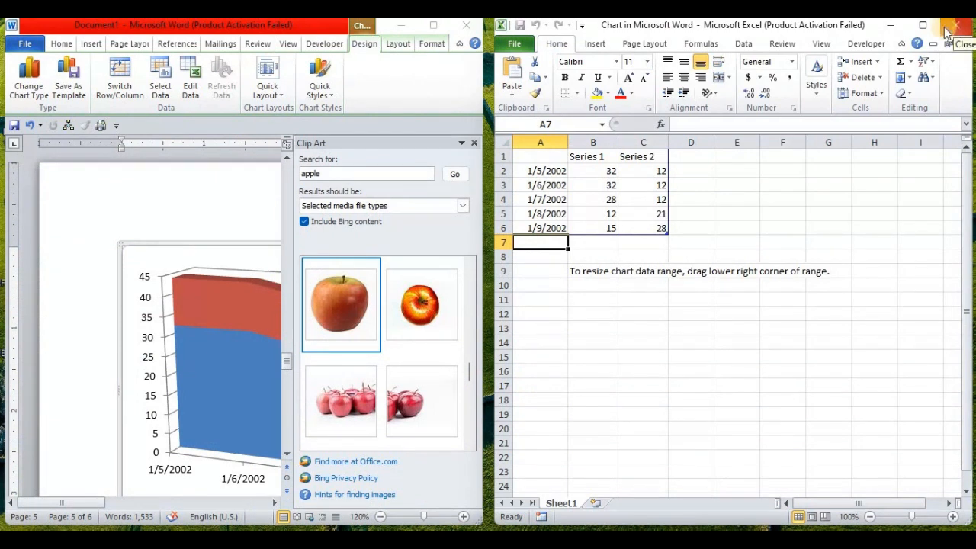
# Look over the chart's Series 1 and Series 2 sample data in Excel, close that workbook and view the chart in Word
pyautogui.click(595, 44)
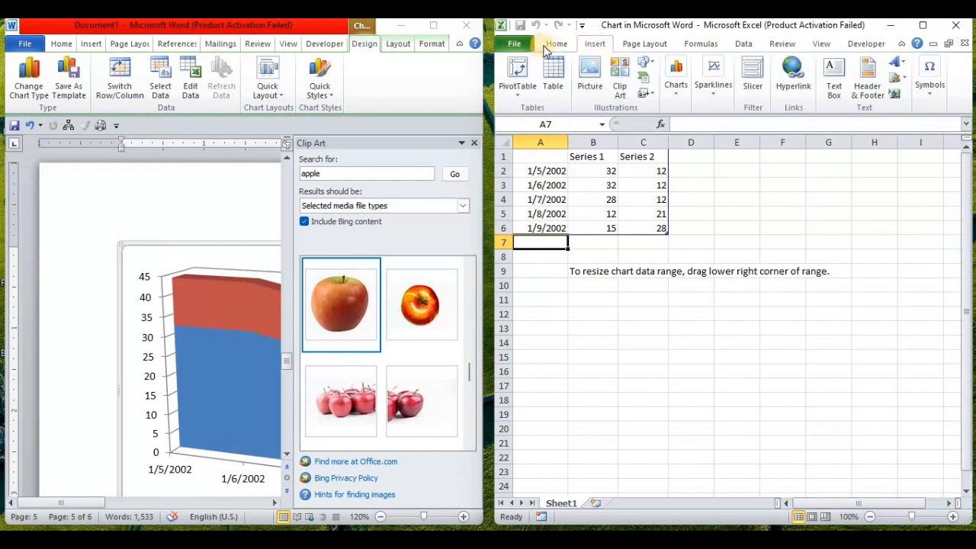
pyautogui.click(556, 42)
pyautogui.click(593, 157)
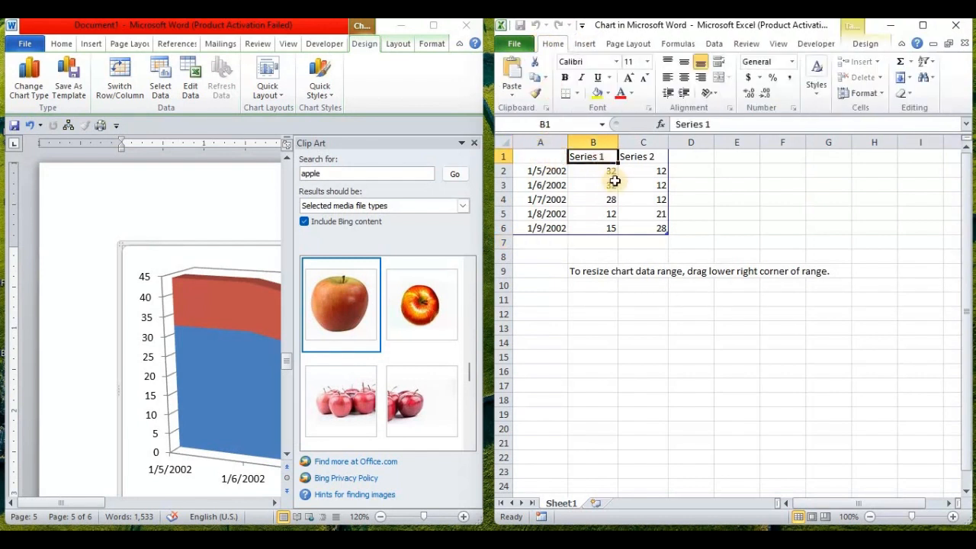
pyautogui.click(613, 186)
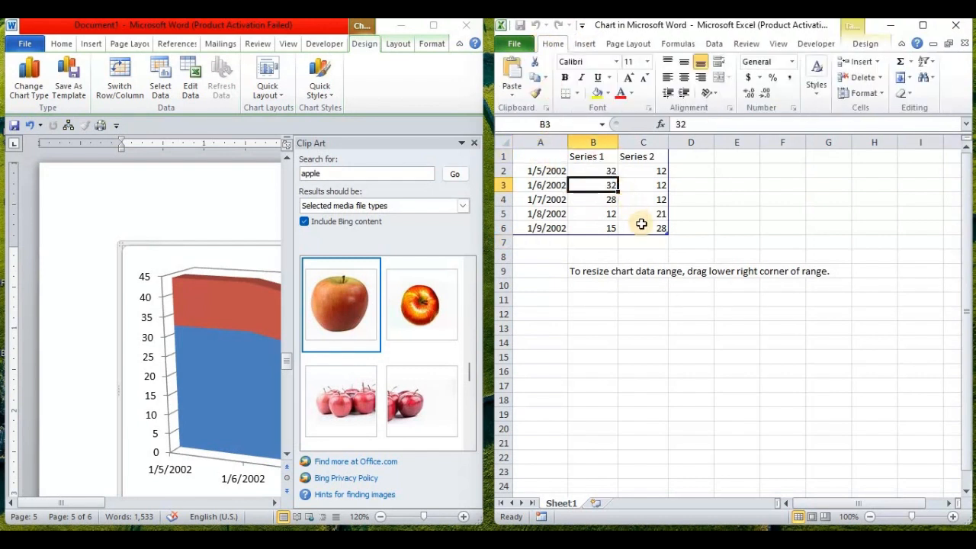
pyautogui.moveTo(631, 226); pyautogui.dragTo(544, 159)
pyautogui.click(583, 168)
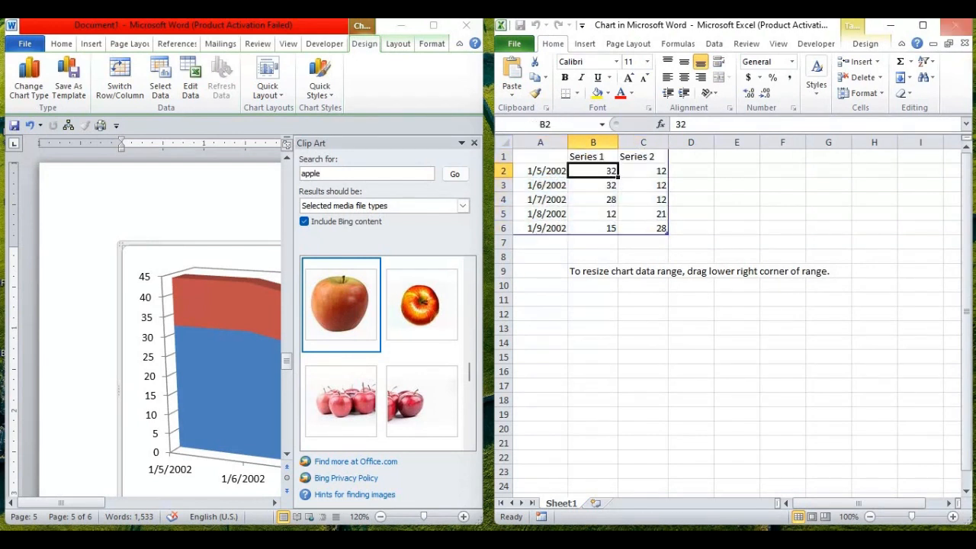
pyautogui.click(953, 27)
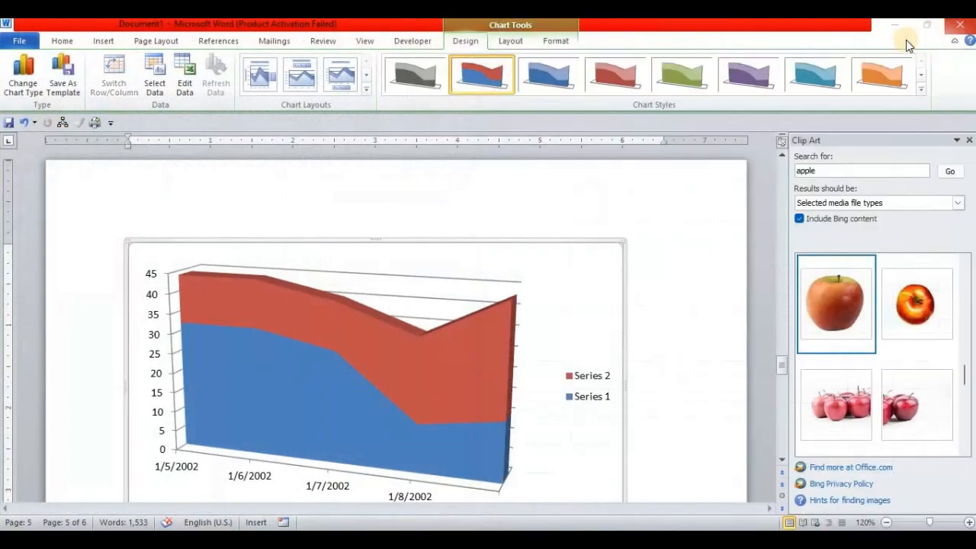
pyautogui.scroll(-4, 465, 309)
pyautogui.scroll(3, 447, 323)
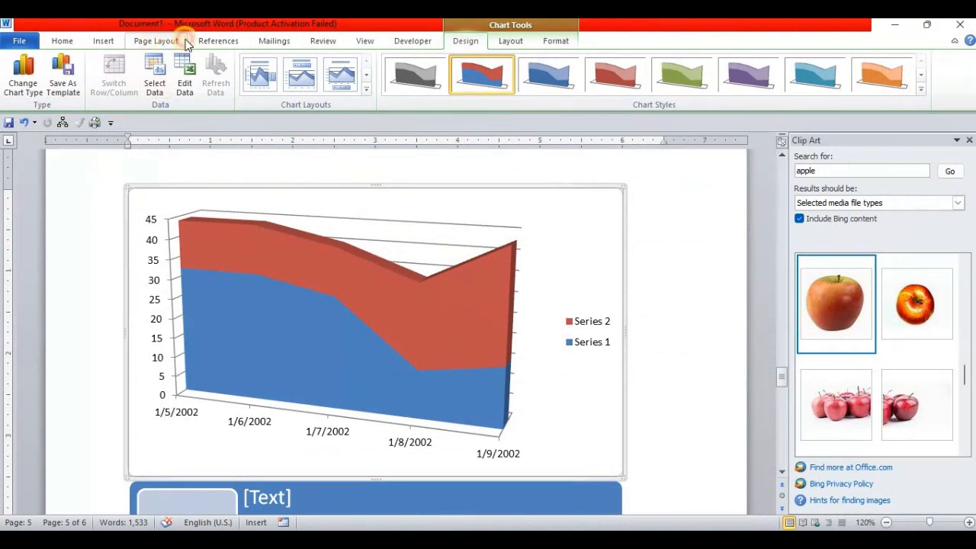
# Insert a screen clipping of the entire desktop below the 3-D area chart
pyautogui.click(156, 41)
pyautogui.click(107, 38)
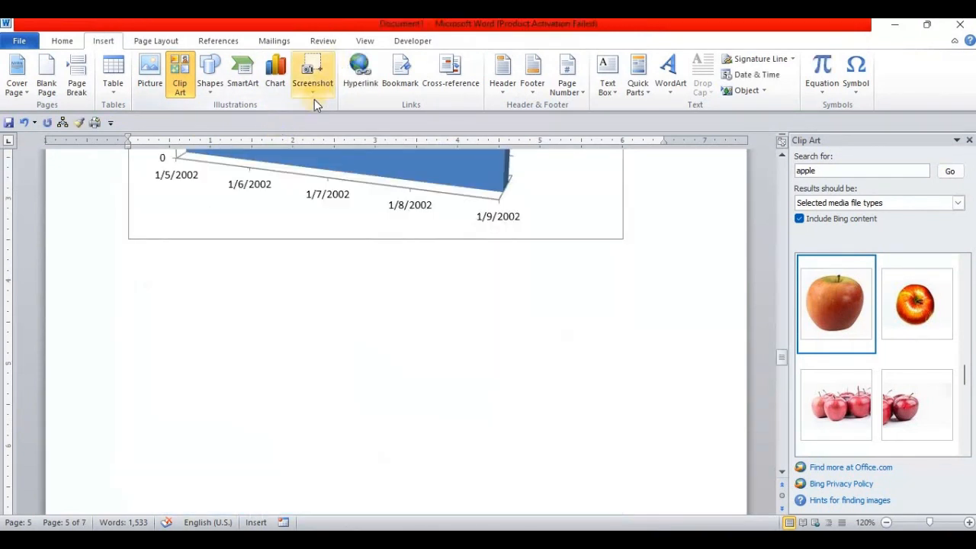
pyautogui.click(314, 90)
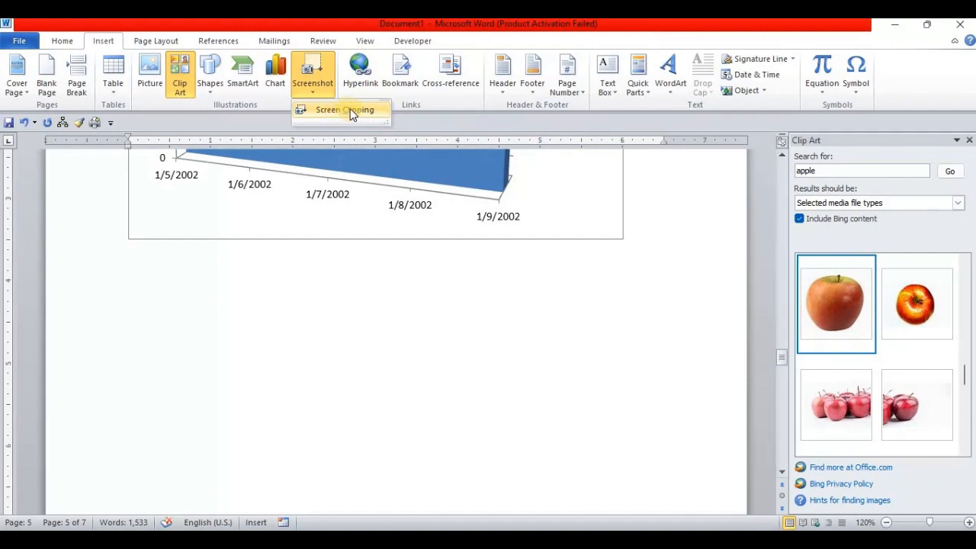
pyautogui.click(353, 109)
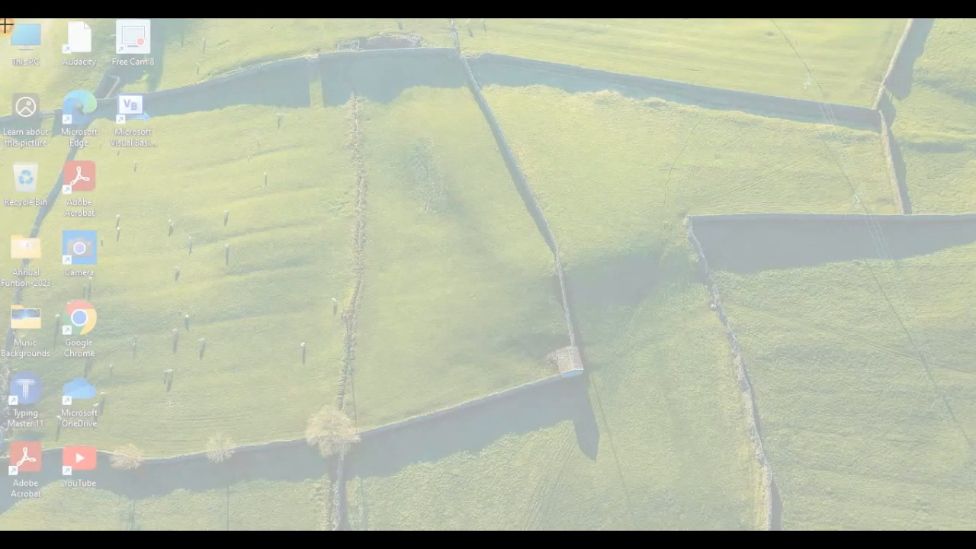
pyautogui.moveTo(6, 25); pyautogui.dragTo(965, 522)
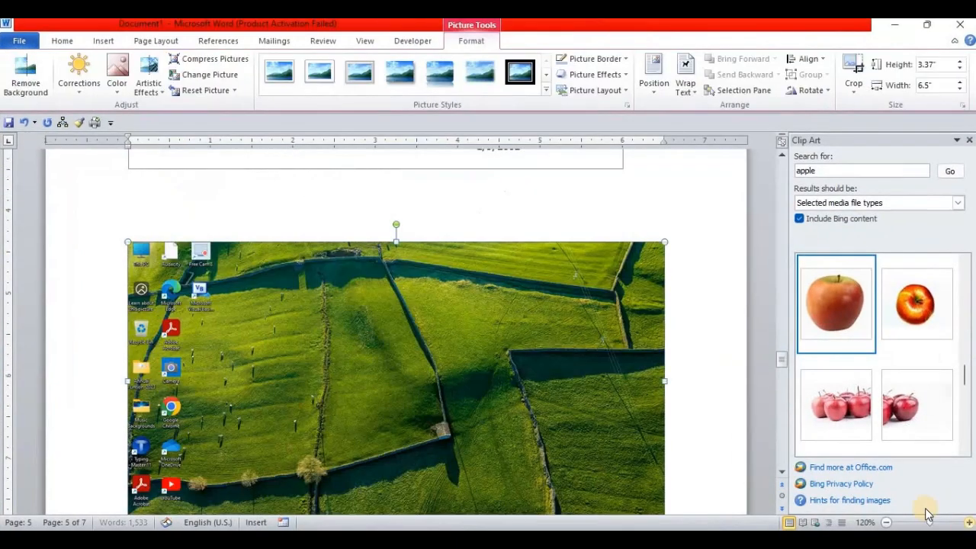
pyautogui.scroll(-3, 381, 383)
pyautogui.scroll(3, 380, 382)
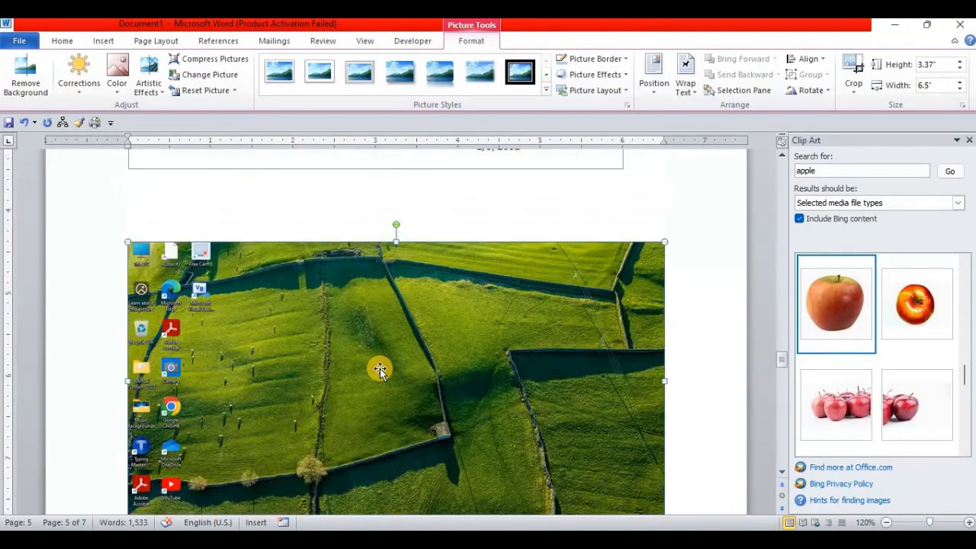
pyautogui.moveTo(269, 295)
pyautogui.mouseDown()
pyautogui.moveTo(251, 285)
pyautogui.moveTo(265, 287)
pyautogui.mouseUp()
pyautogui.moveTo(396, 223)
pyautogui.mouseDown()
pyautogui.moveTo(440, 272)
pyautogui.moveTo(395, 228)
pyautogui.mouseUp()
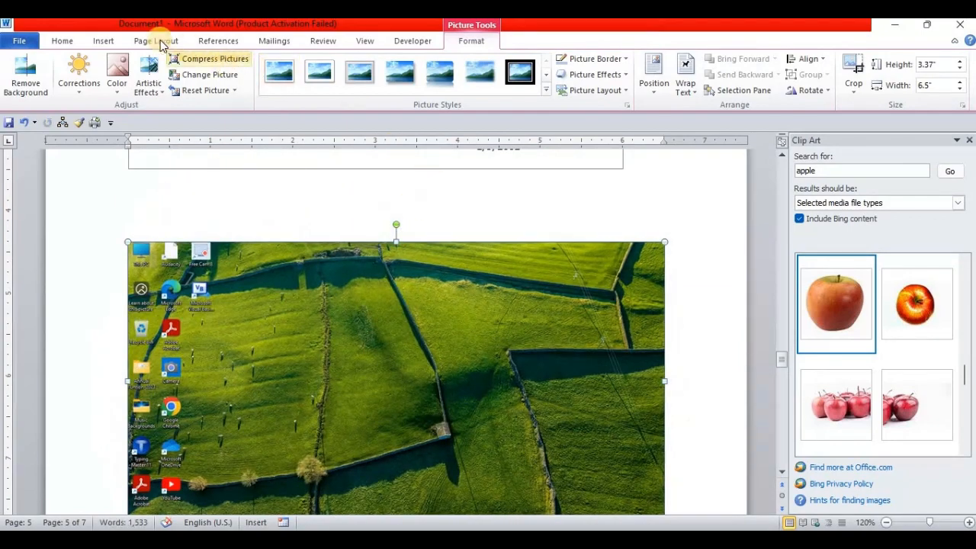
# Browse the built-in header designs and insert the Blank (Three Columns) header
pyautogui.click(104, 40)
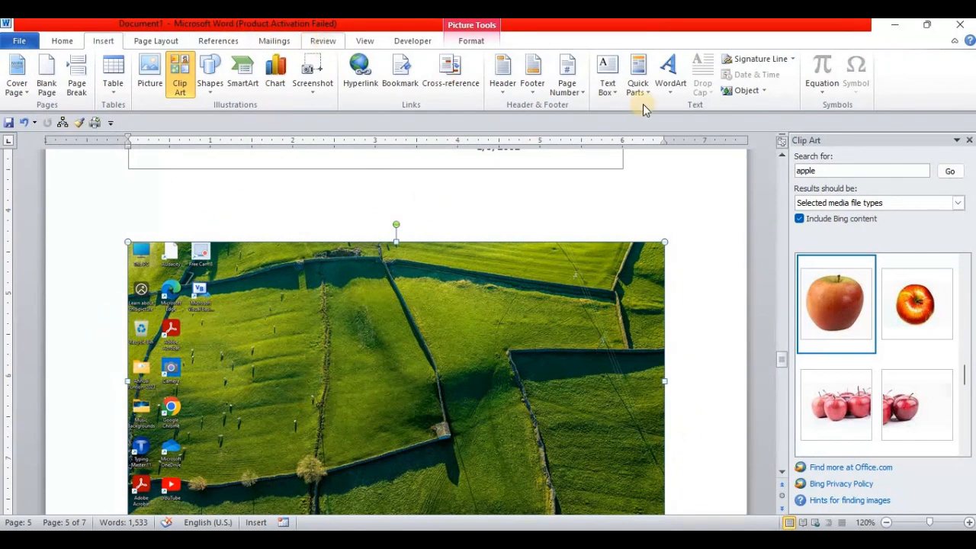
pyautogui.click(502, 91)
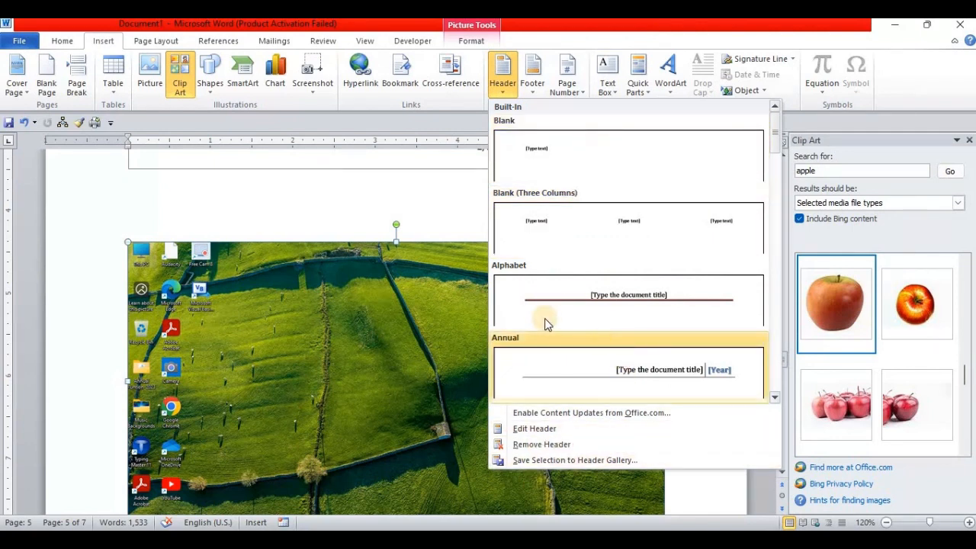
pyautogui.scroll(-10, 548, 320)
pyautogui.scroll(10, 561, 311)
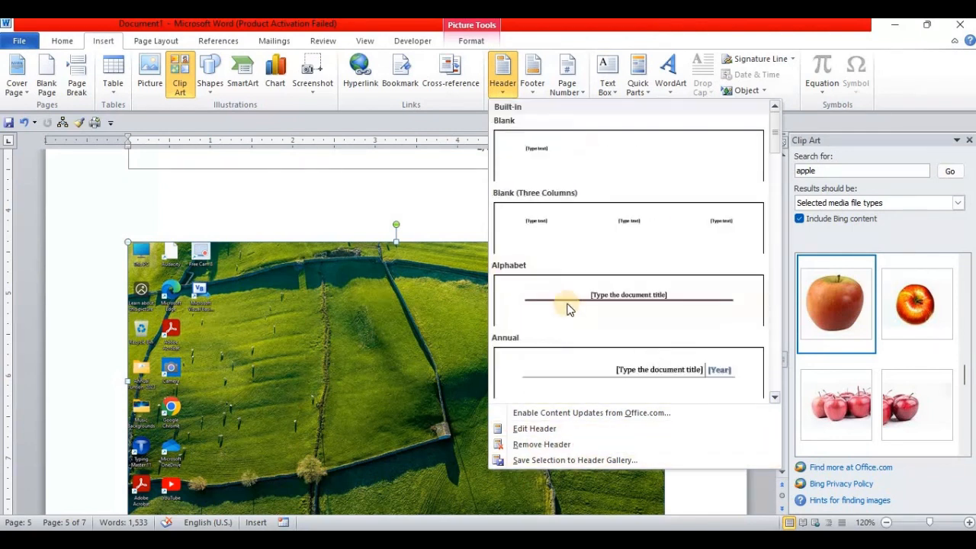
pyautogui.click(557, 234)
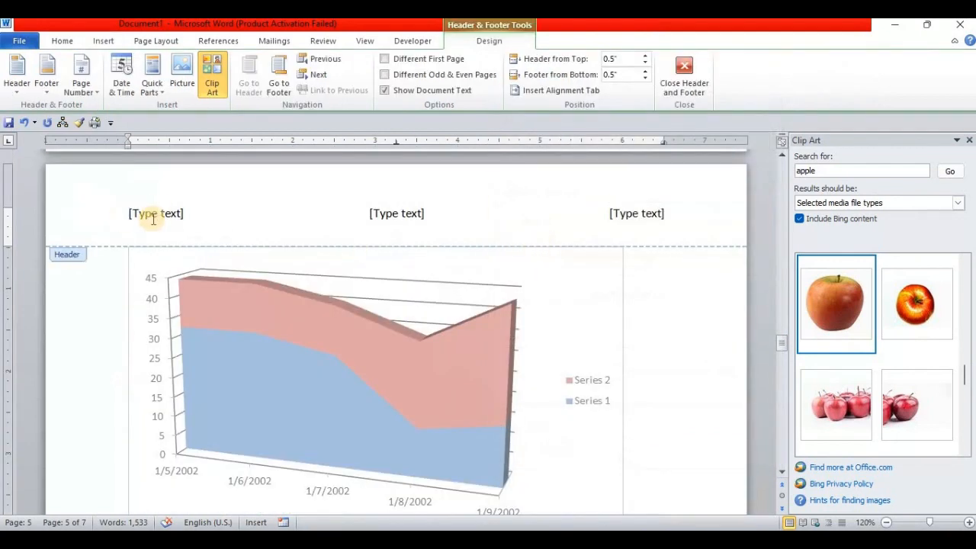
# Replace the header's three placeholders with "Learn Coding and computer Gyan By" plus the author's name, close the header and check it on the earlier pages
pyautogui.moveTo(128, 211); pyautogui.dragTo(675, 231)
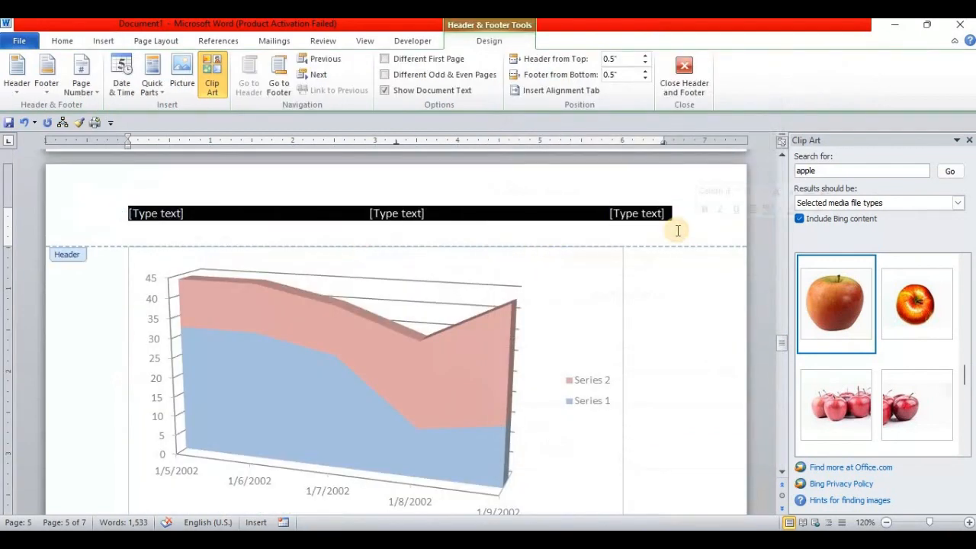
pyautogui.press('Delete')
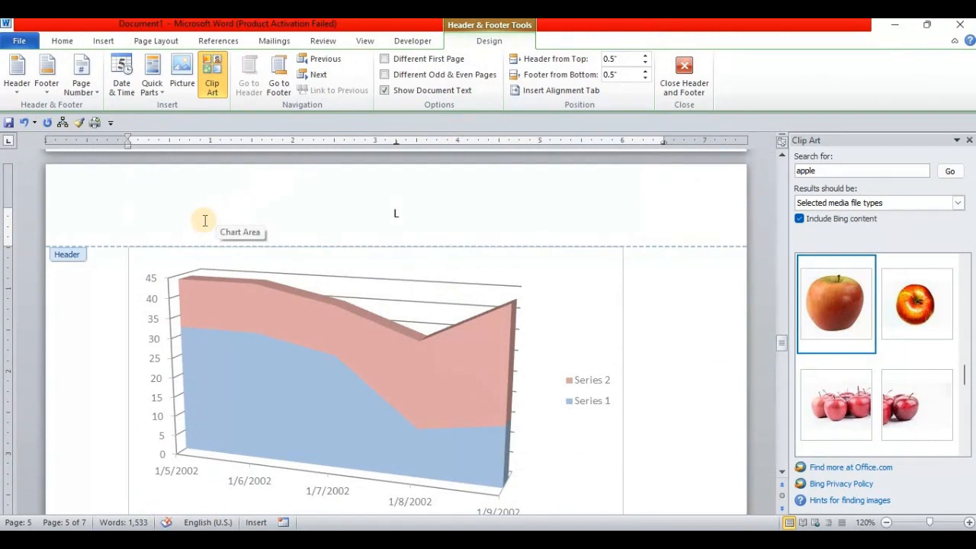
pyautogui.write('Learn Coding')
pyautogui.write('and')
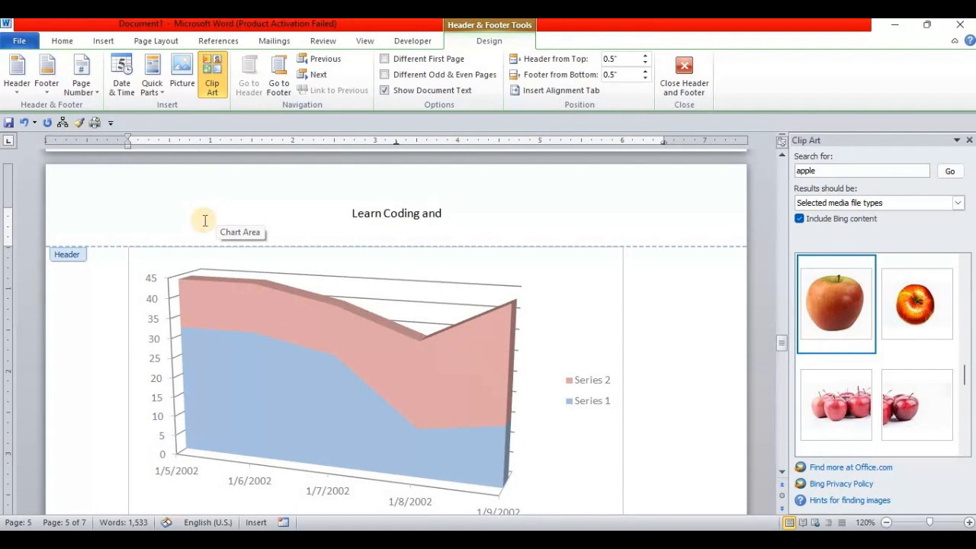
pyautogui.write(' compute')
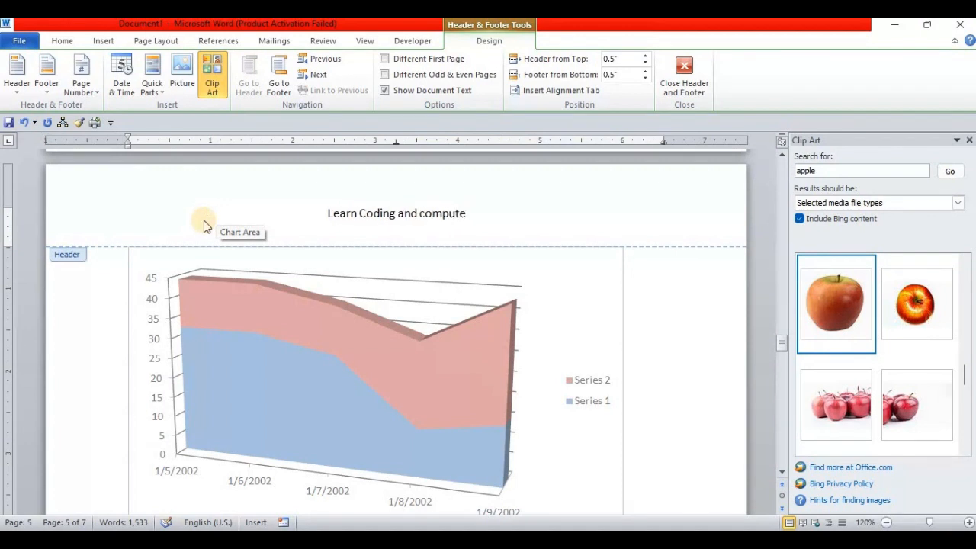
pyautogui.write('r Gyan')
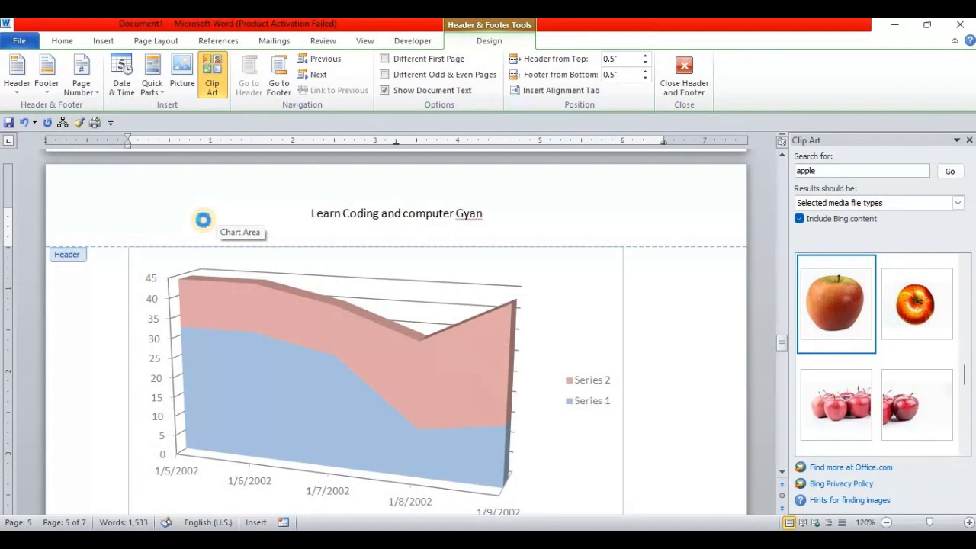
pyautogui.write(' By Atif')
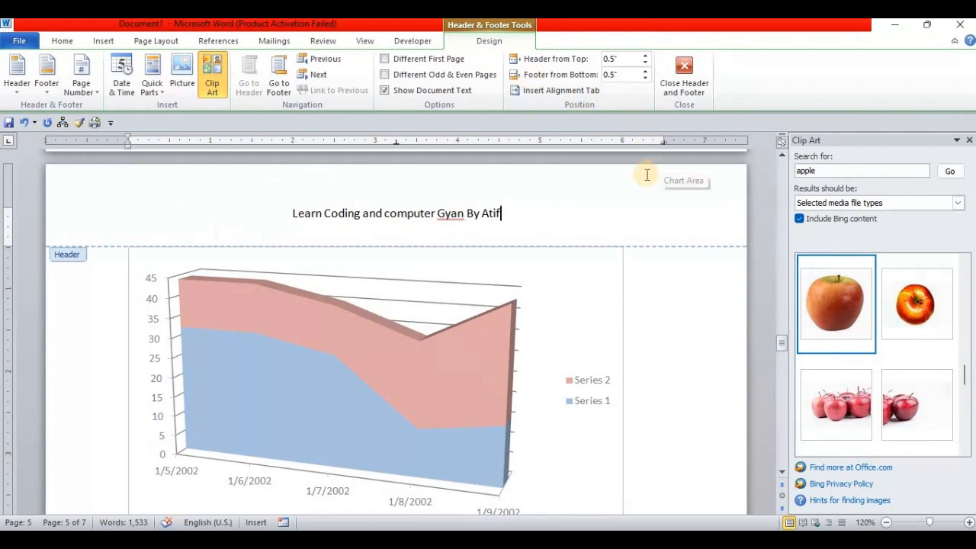
pyautogui.click(684, 74)
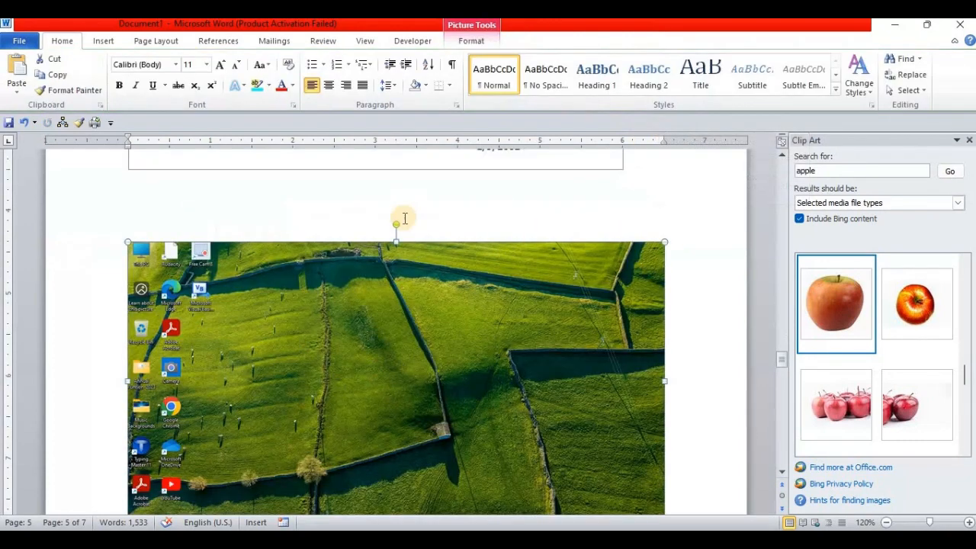
pyautogui.scroll(10, 409, 211)
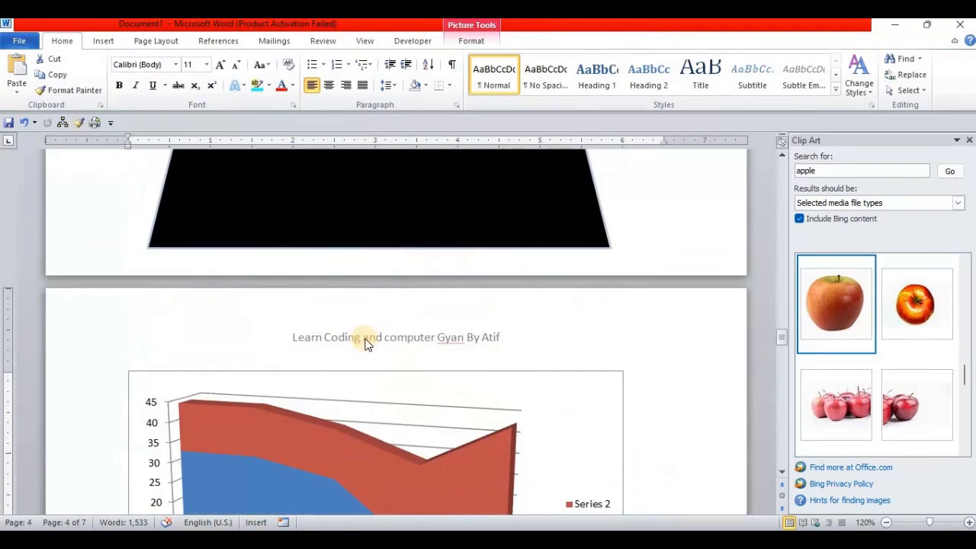
pyautogui.scroll(10, 364, 343)
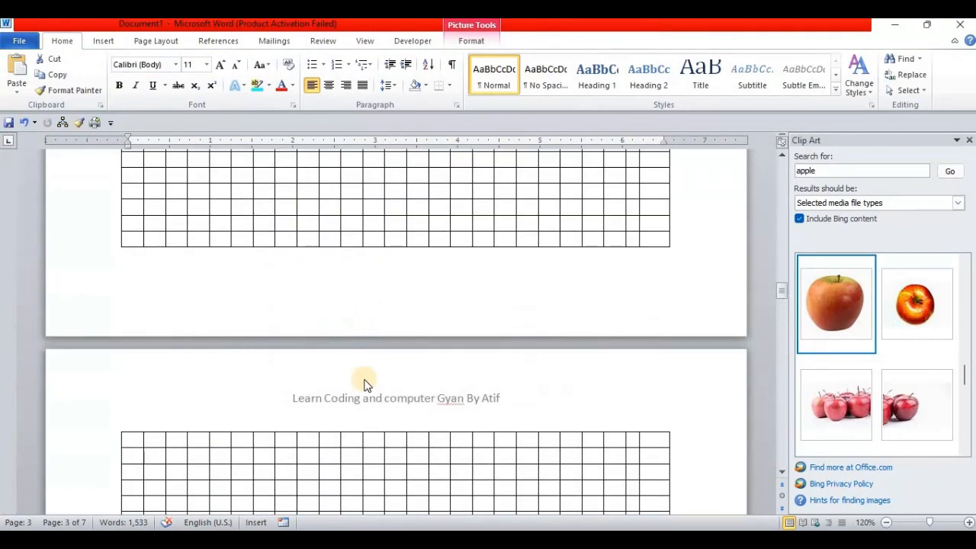
pyautogui.scroll(15, 388, 400)
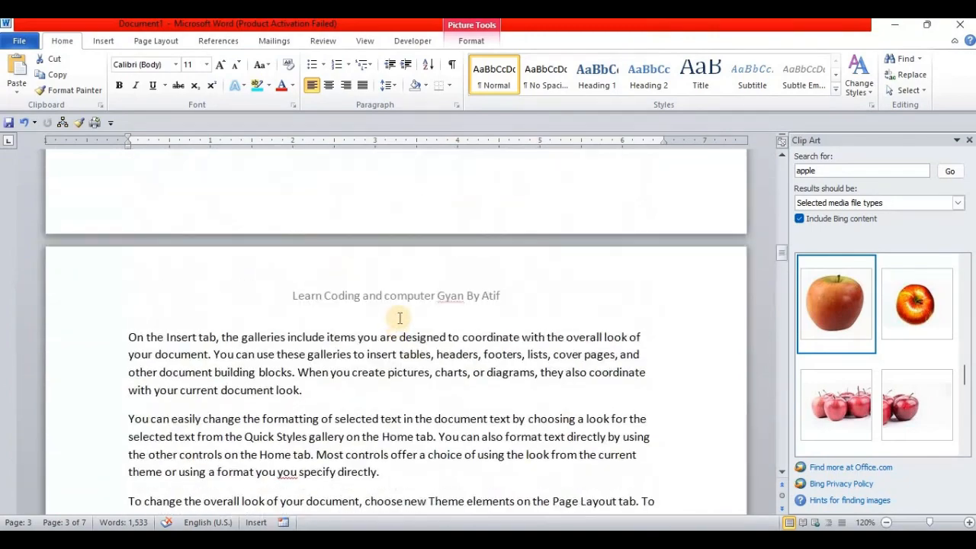
pyautogui.scroll(10, 411, 292)
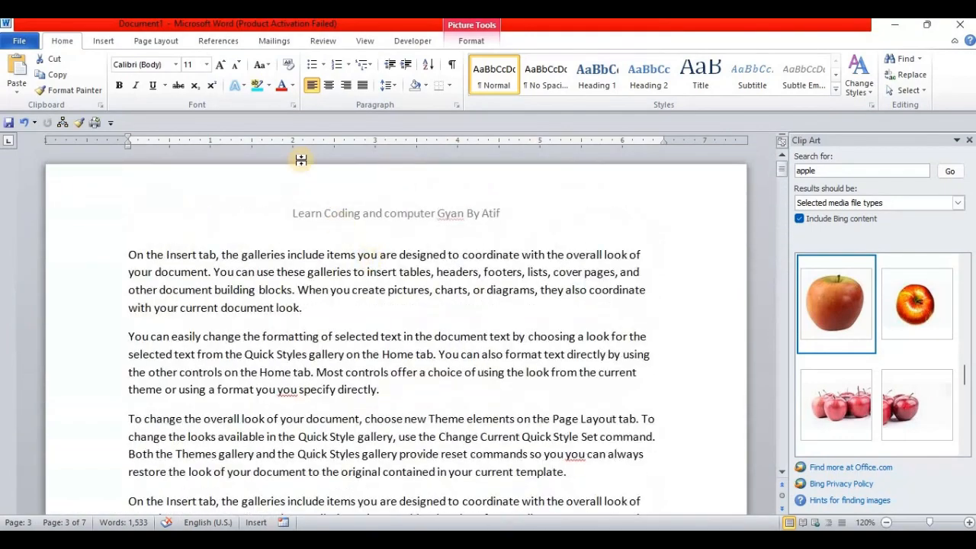
# Insert the built-in Alphabet footer and delete all of its placeholder content
pyautogui.click(104, 42)
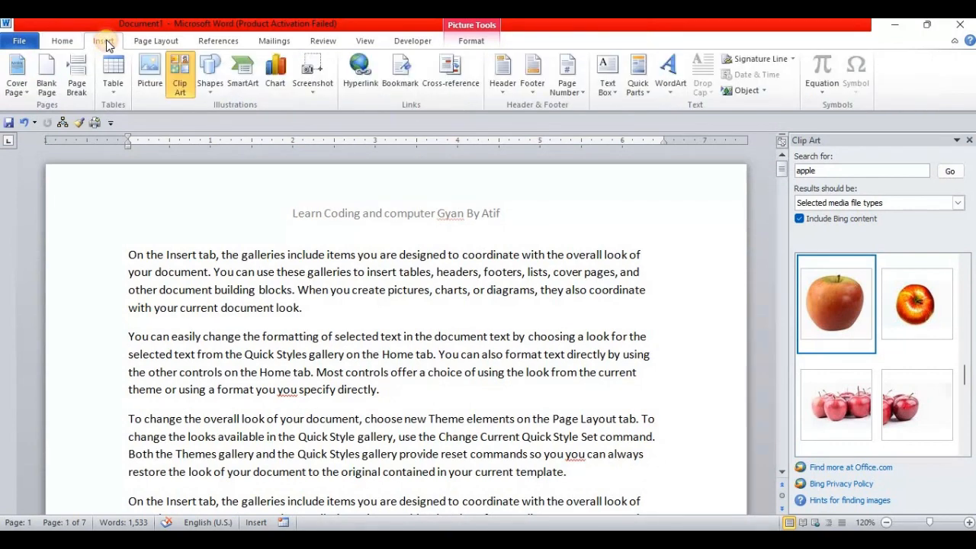
pyautogui.click(533, 91)
pyautogui.scroll(-10, 609, 280)
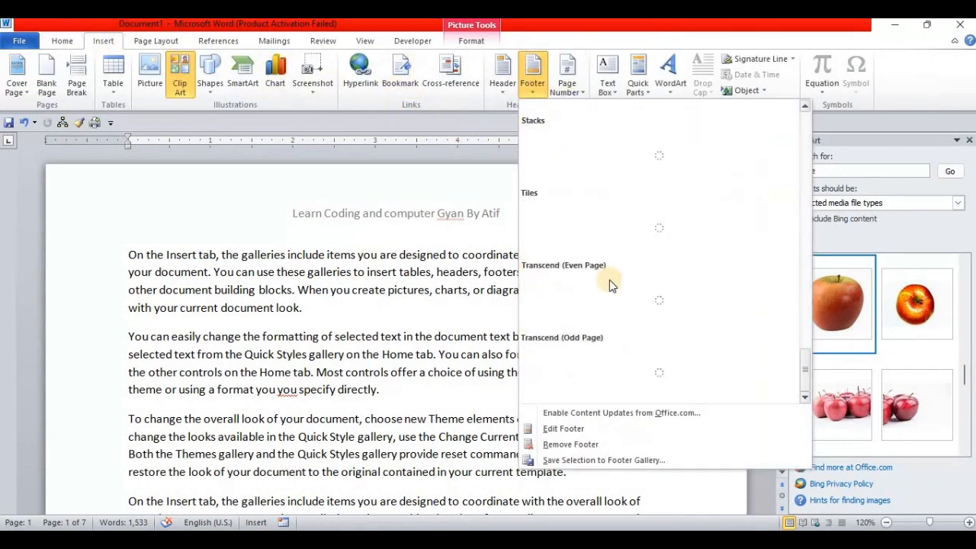
pyautogui.scroll(10, 609, 279)
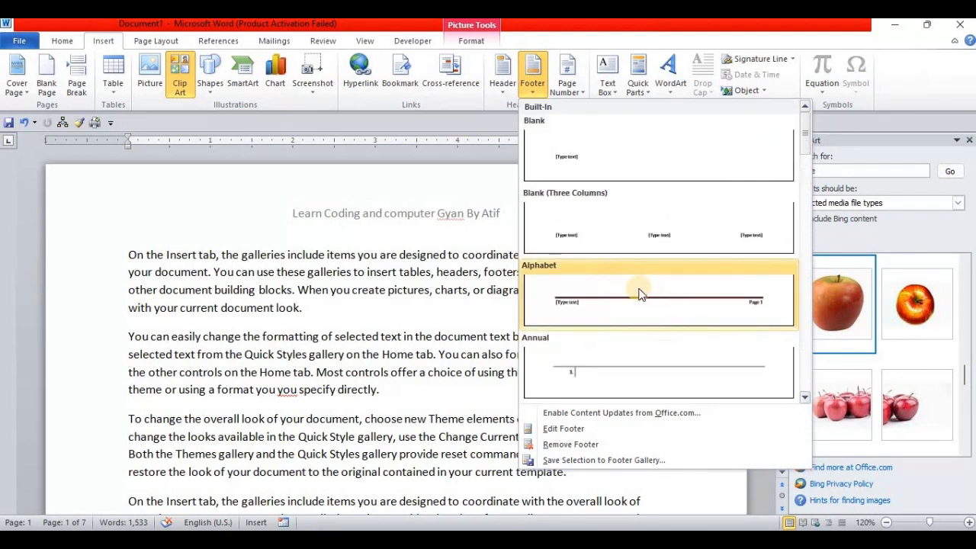
pyautogui.click(634, 290)
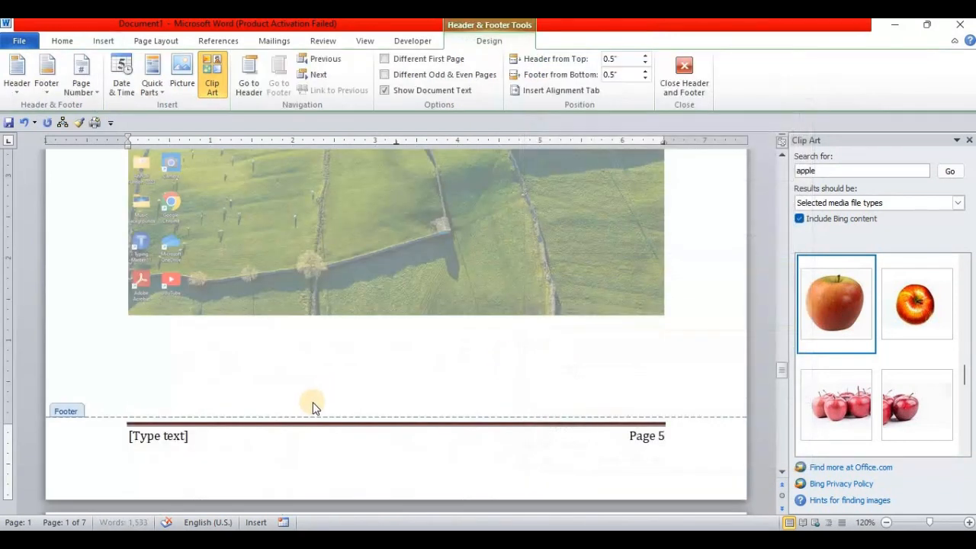
pyautogui.click(113, 449)
pyautogui.moveTo(496, 460); pyautogui.dragTo(613, 470)
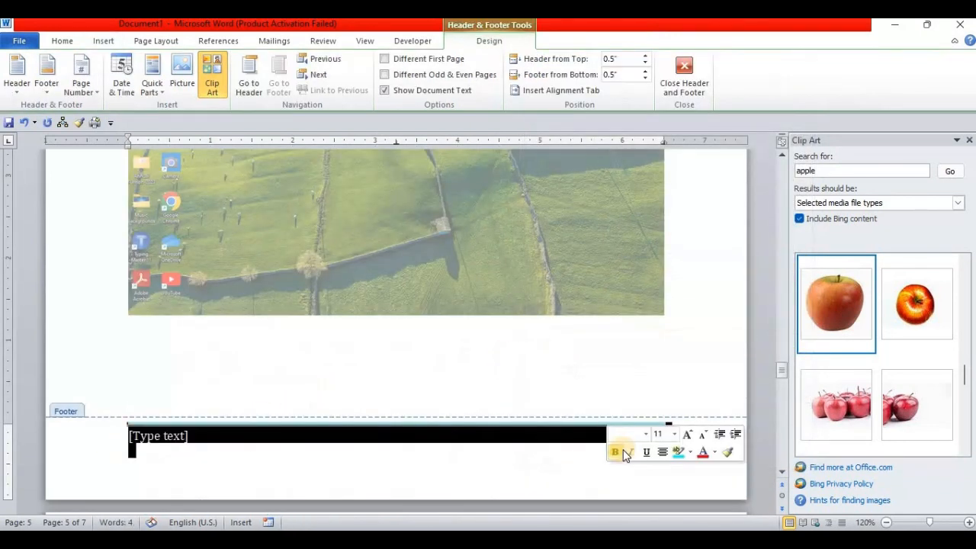
pyautogui.press('Delete')
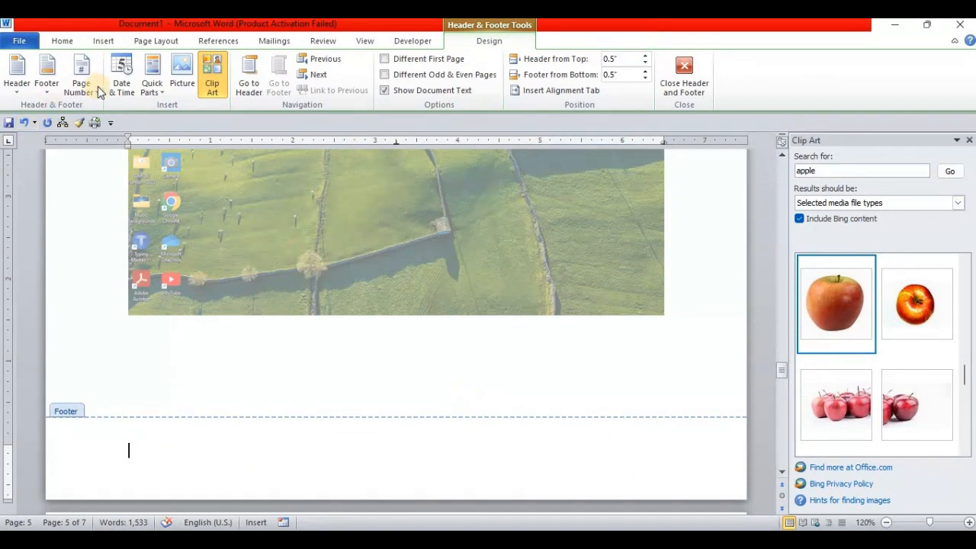
# Insert the date into the empty footer in the 2024-03-23 format with automatic updating enabled
pyautogui.click(121, 76)
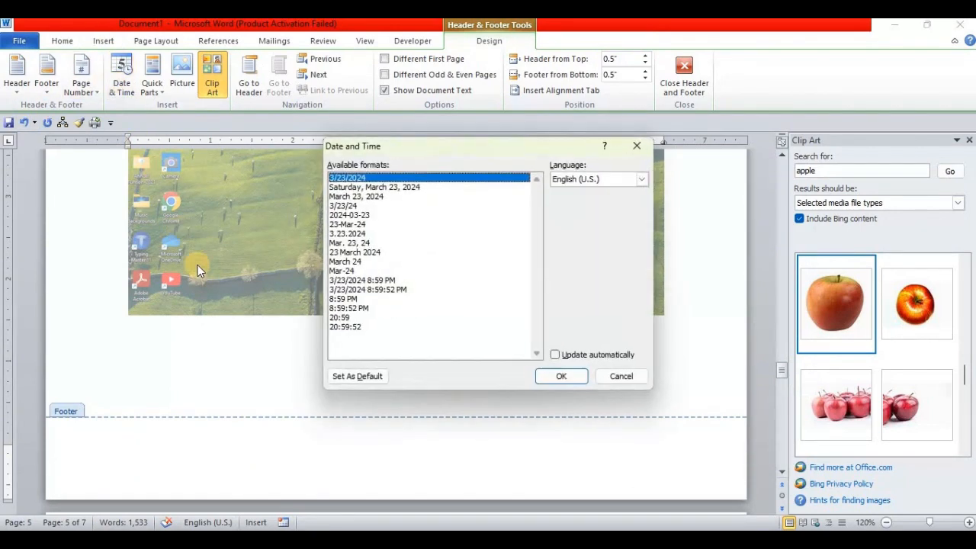
pyautogui.click(357, 244)
pyautogui.click(567, 377)
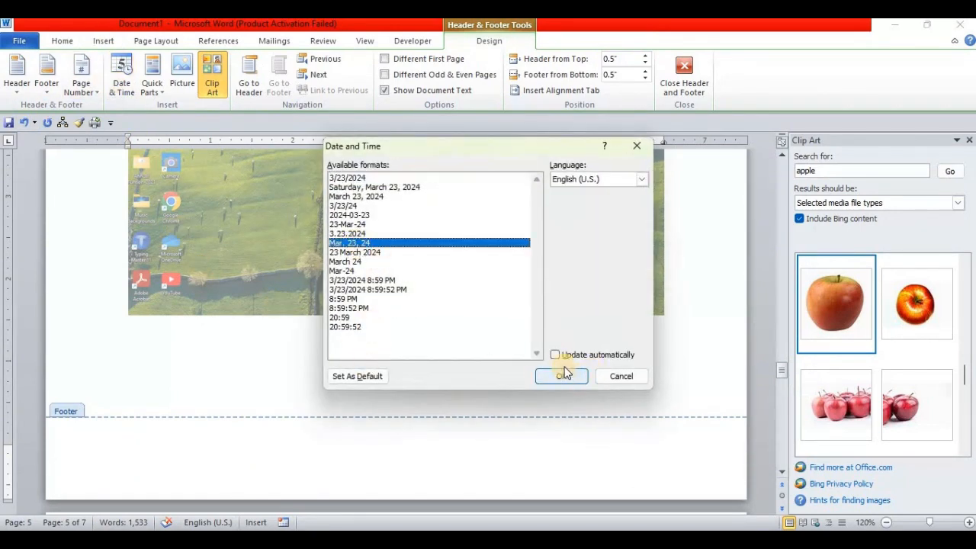
pyautogui.click(565, 356)
pyautogui.click(357, 216)
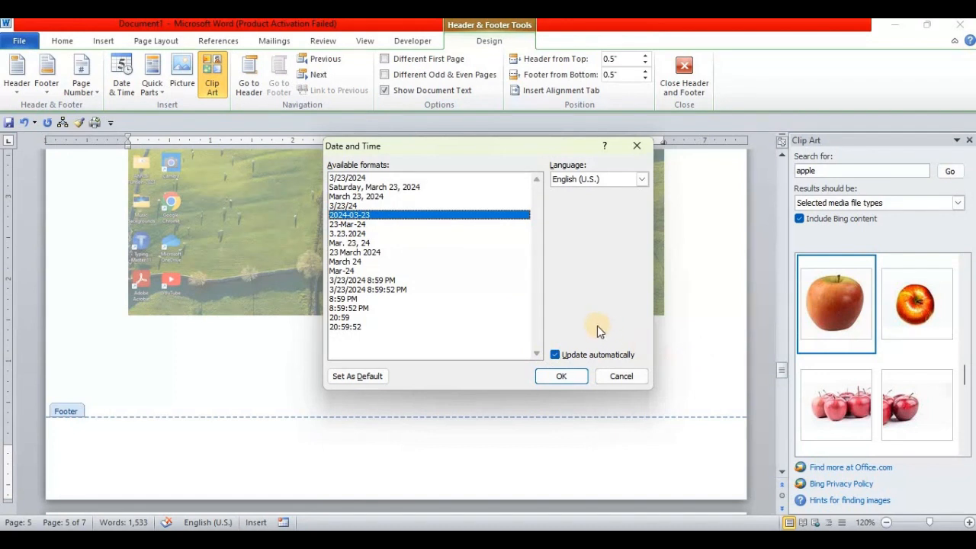
pyautogui.click(555, 359)
pyautogui.click(563, 376)
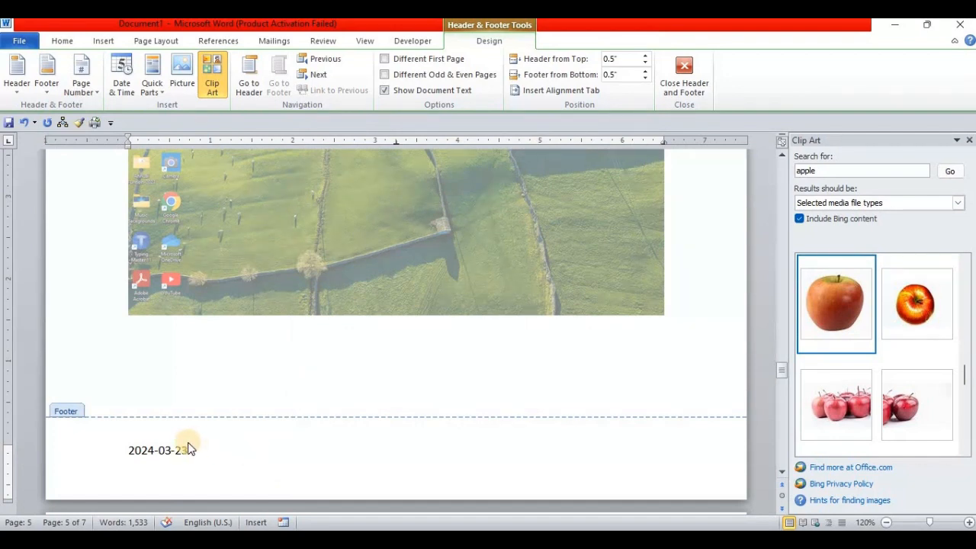
# Add an automatically updating date and time at the footer's right end in the 3/23/2024 9:00:13 PM format
pyautogui.press('Tab')
pyautogui.click(122, 84)
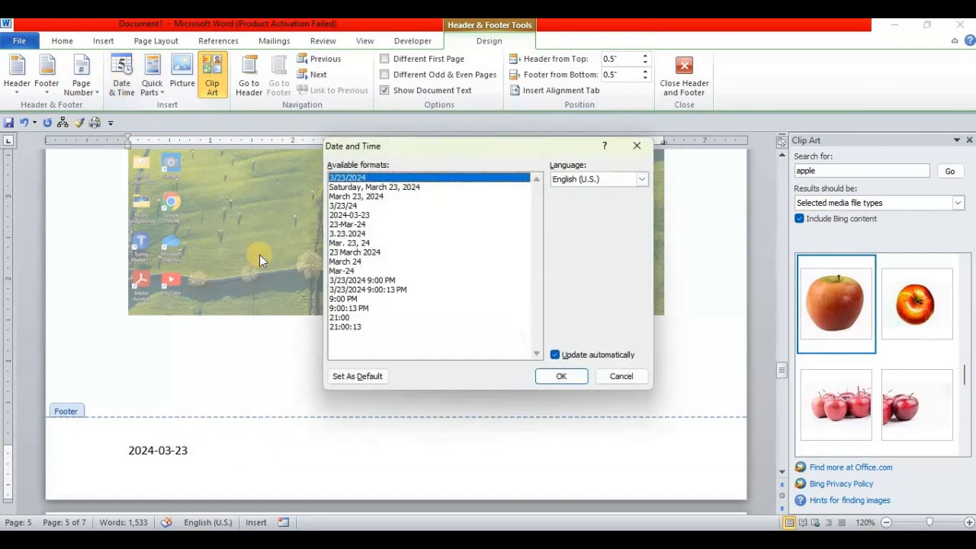
pyautogui.click(361, 252)
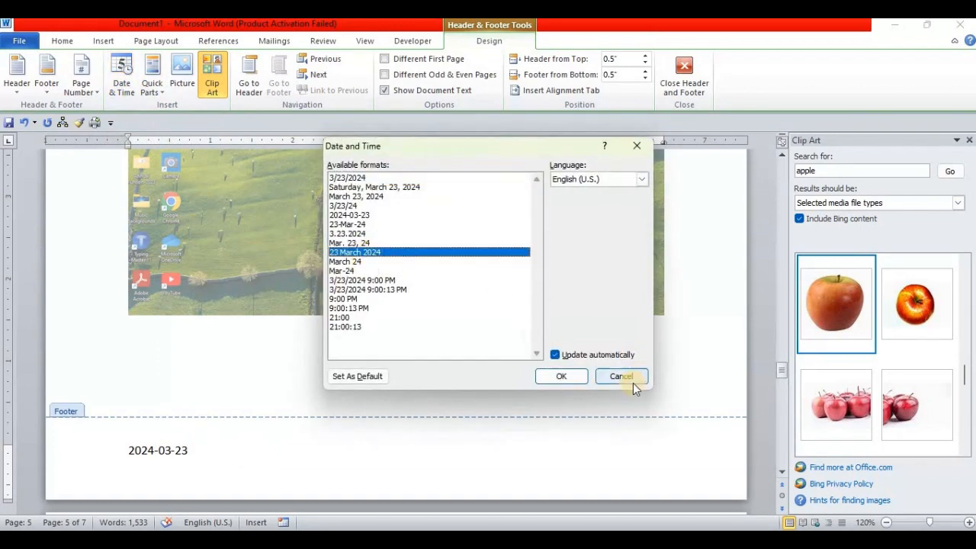
pyautogui.click(378, 289)
pyautogui.click(559, 376)
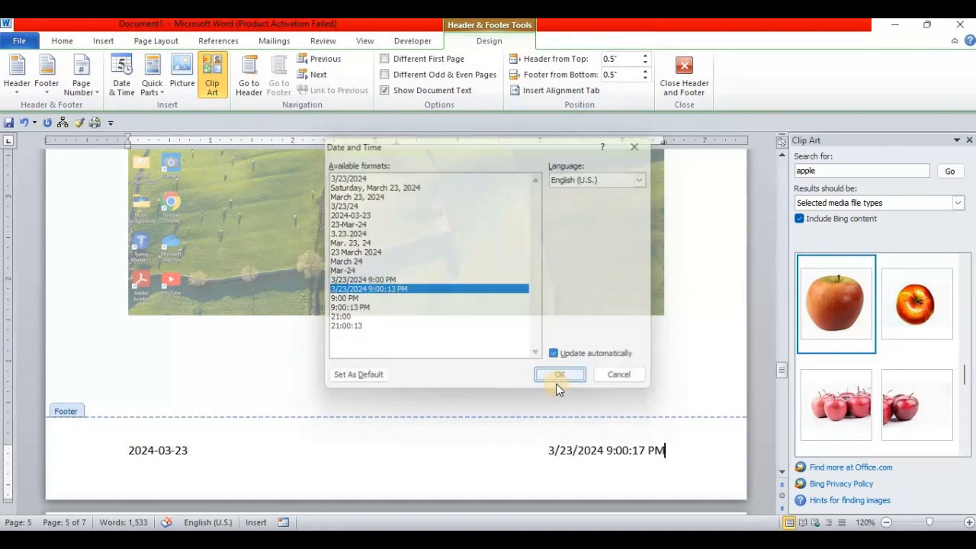
pyautogui.click(460, 462)
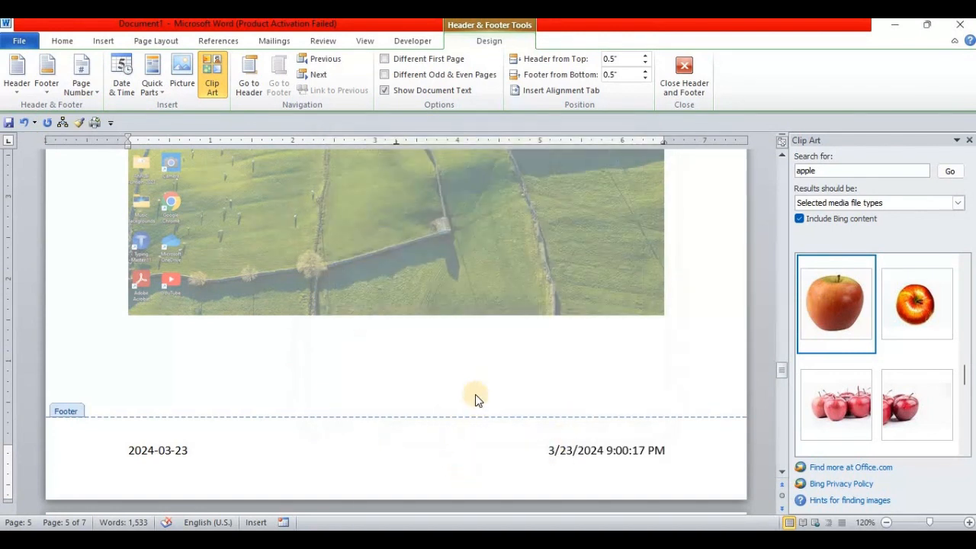
# Close the footer and check the inserted dates and the header text on the earlier pages
pyautogui.click(691, 66)
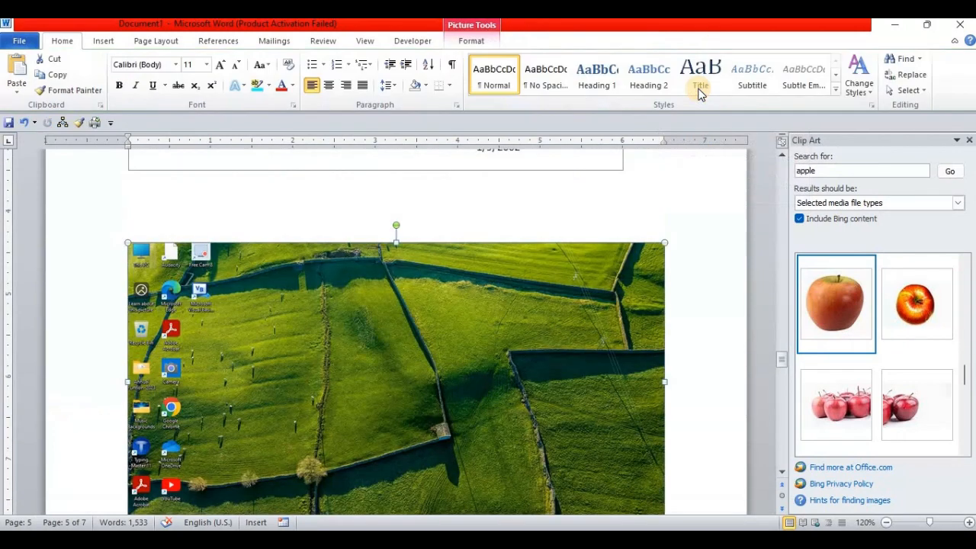
pyautogui.scroll(12, 478, 221)
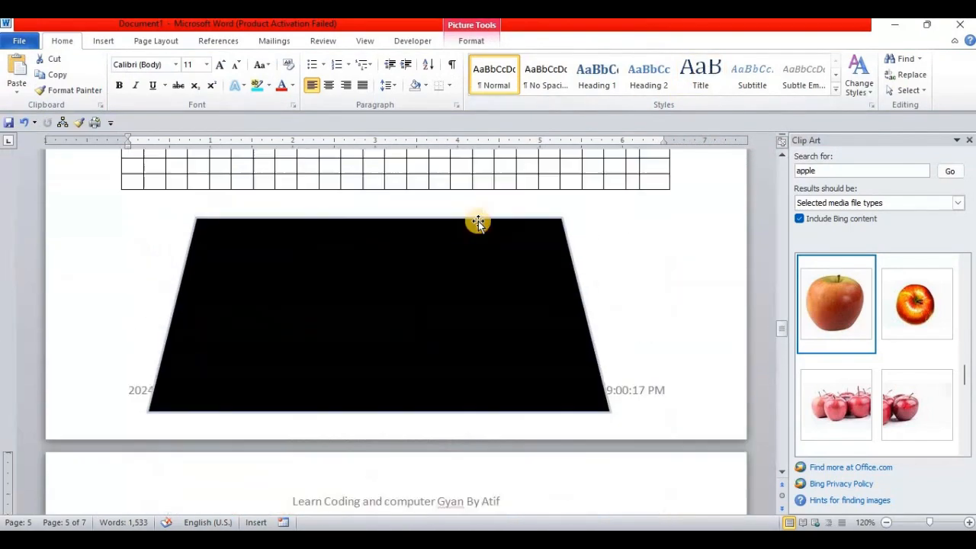
pyautogui.scroll(10, 478, 222)
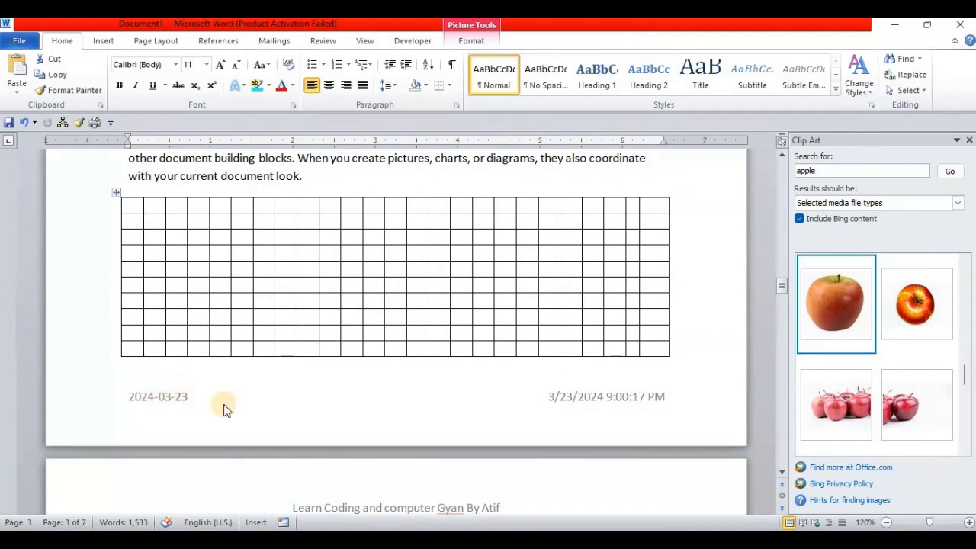
pyautogui.scroll(10, 231, 381)
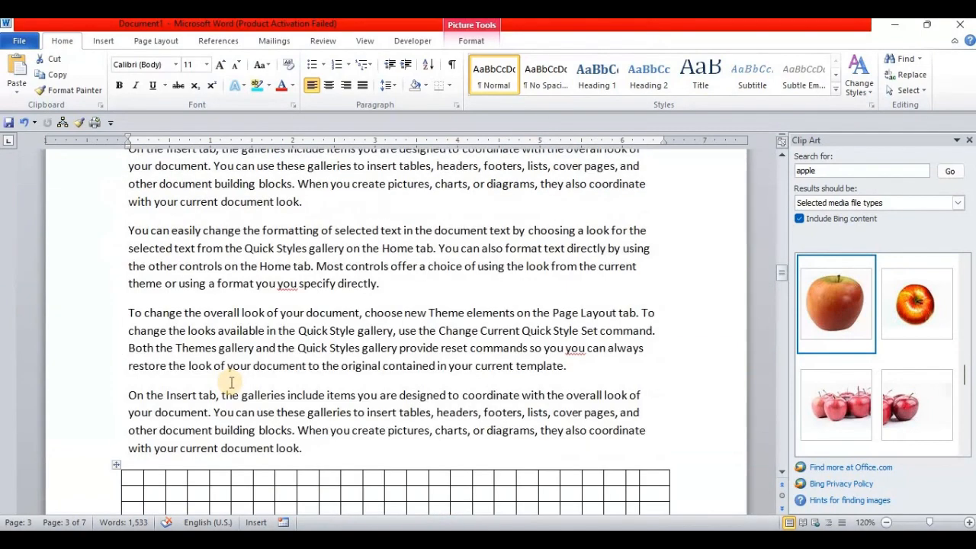
pyautogui.scroll(5, 230, 381)
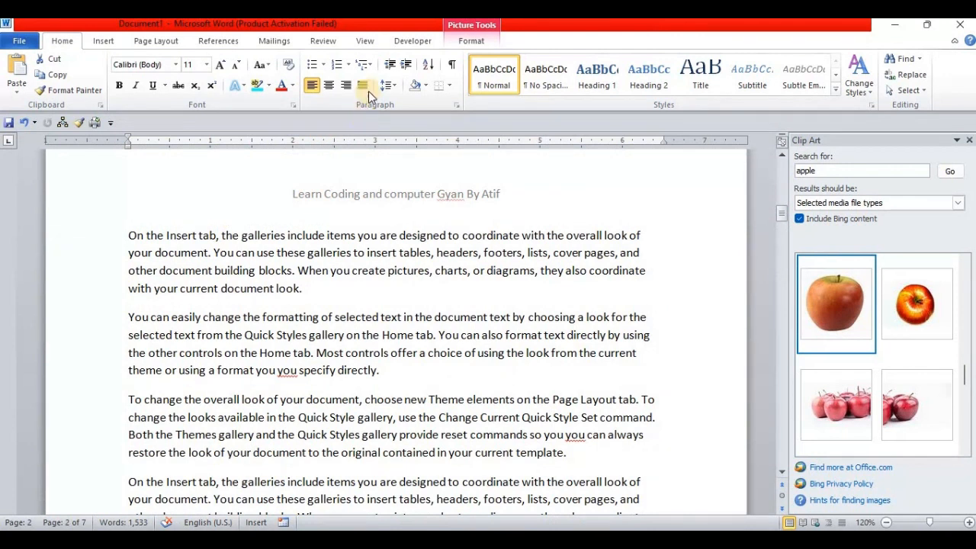
pyautogui.click(101, 40)
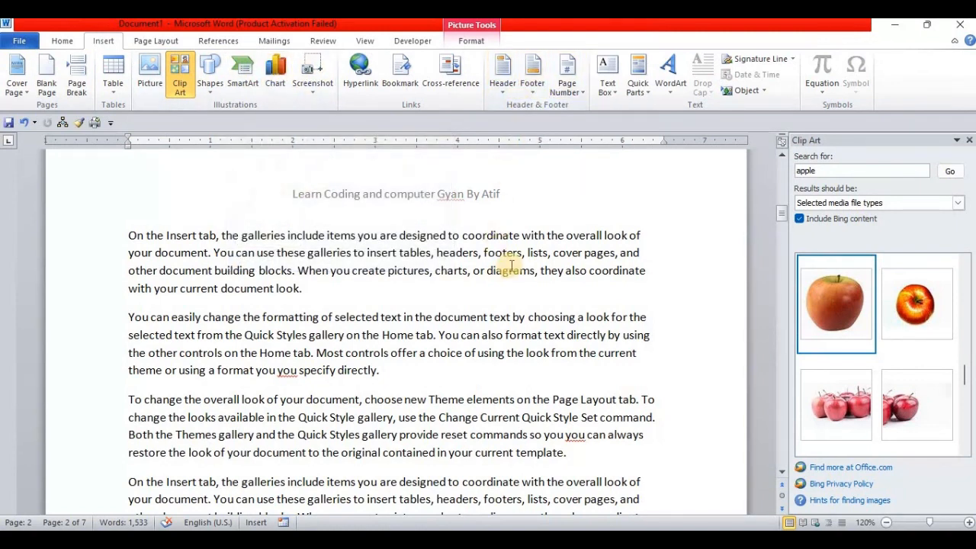
pyautogui.scroll(-3, 517, 218)
pyautogui.scroll(3, 514, 219)
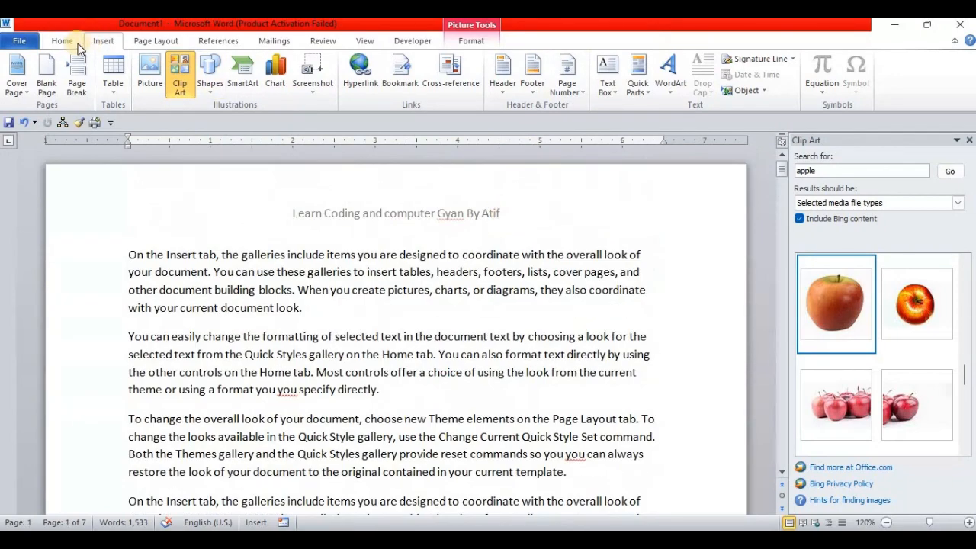
pyautogui.scroll(-1, 120, 64)
pyautogui.scroll(-1, 120, 65)
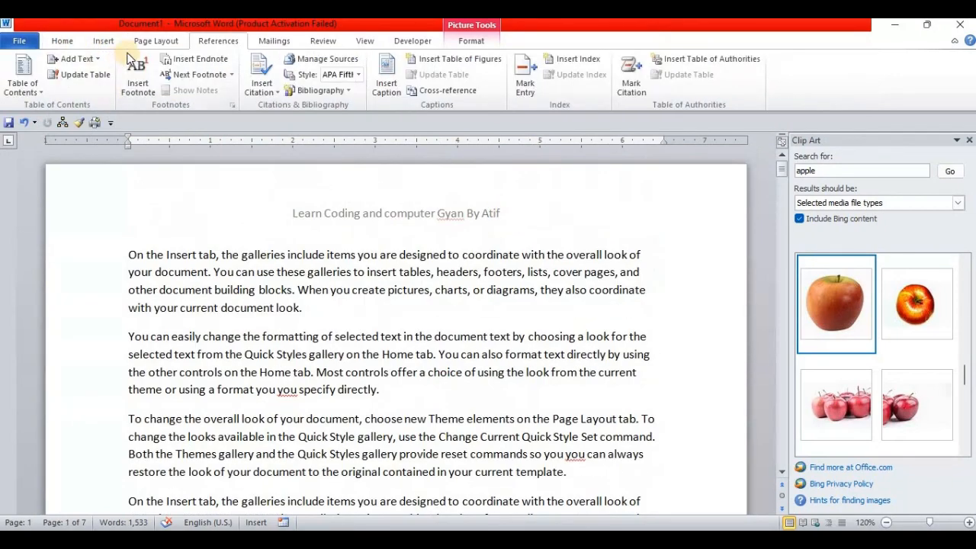
pyautogui.scroll(3, 129, 65)
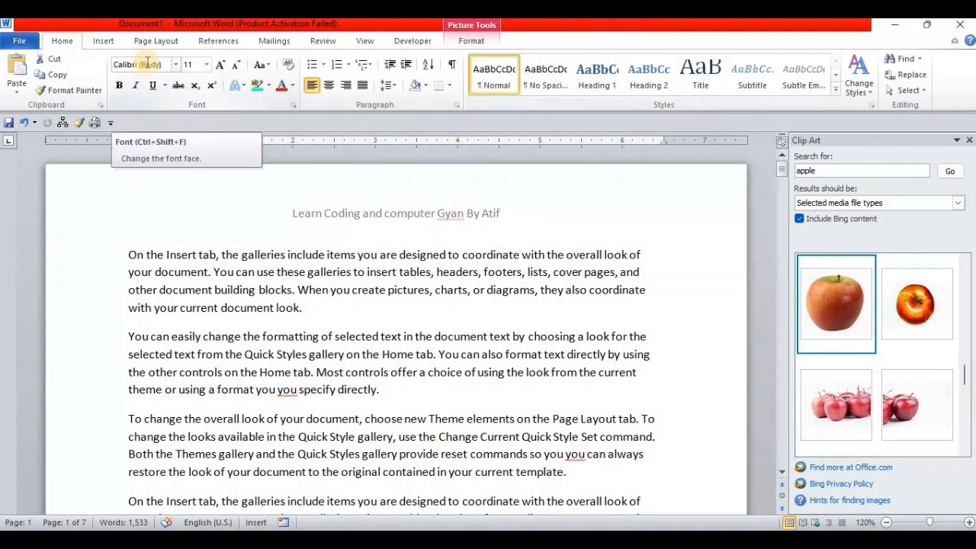